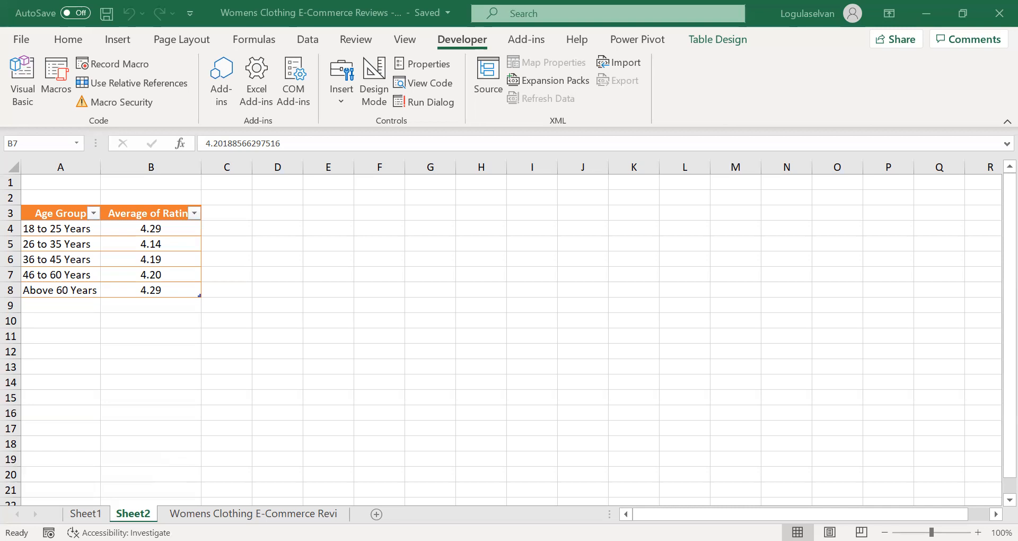
- Examine the Age Group formula in the reviews data, the average-rating pivot table on Sheet1 and the formatted table on Sheet2
left_click(253, 514)
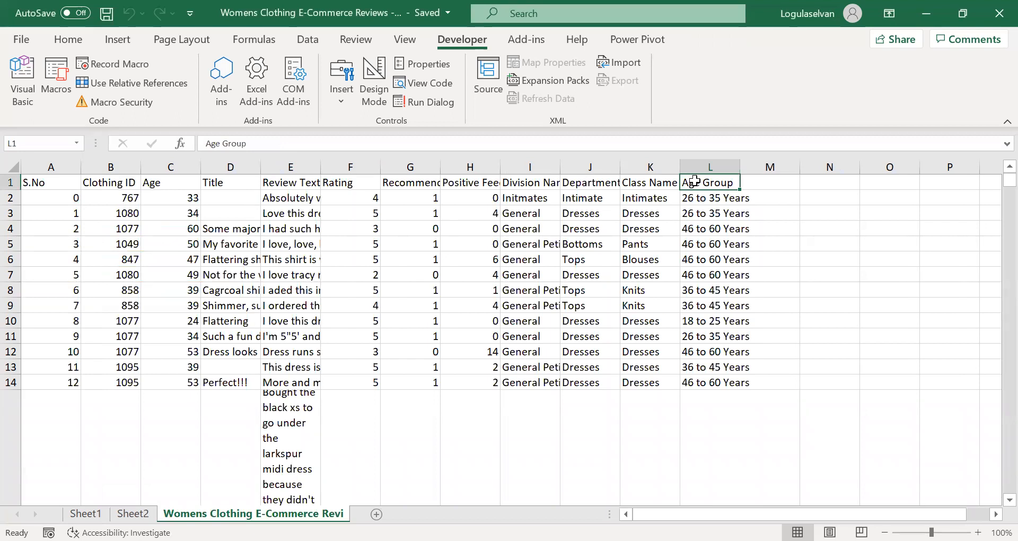
left_click(715, 202)
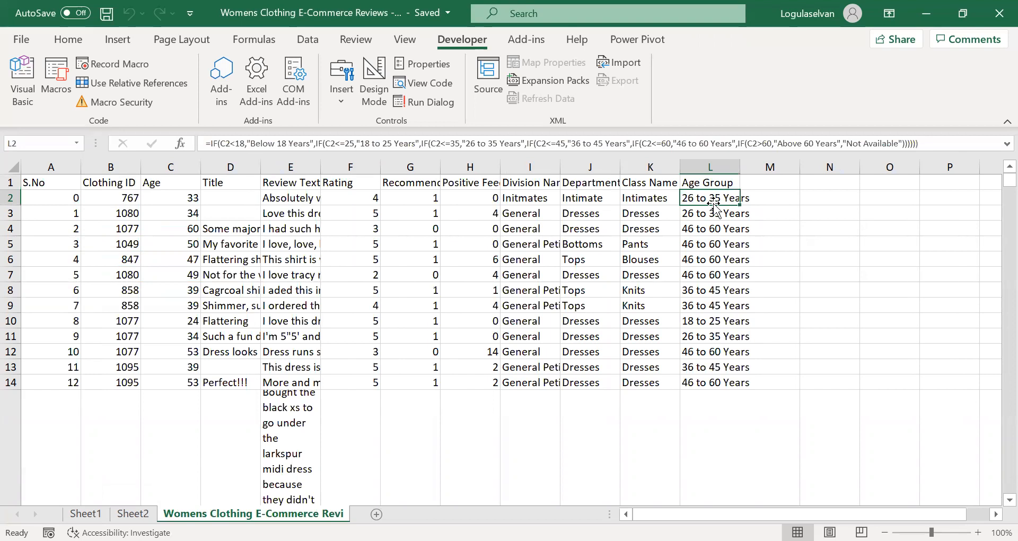
left_click(85, 514)
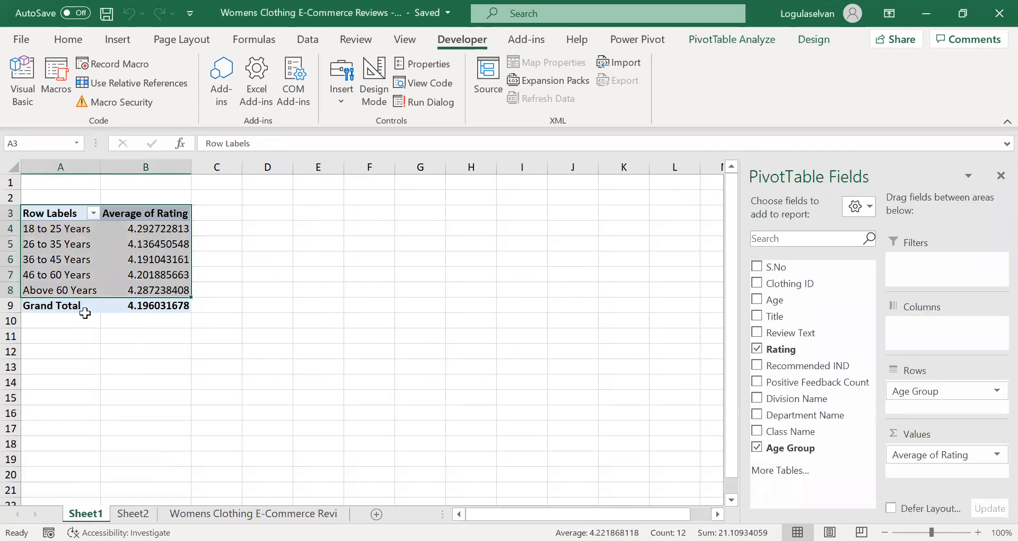
left_click(67, 227)
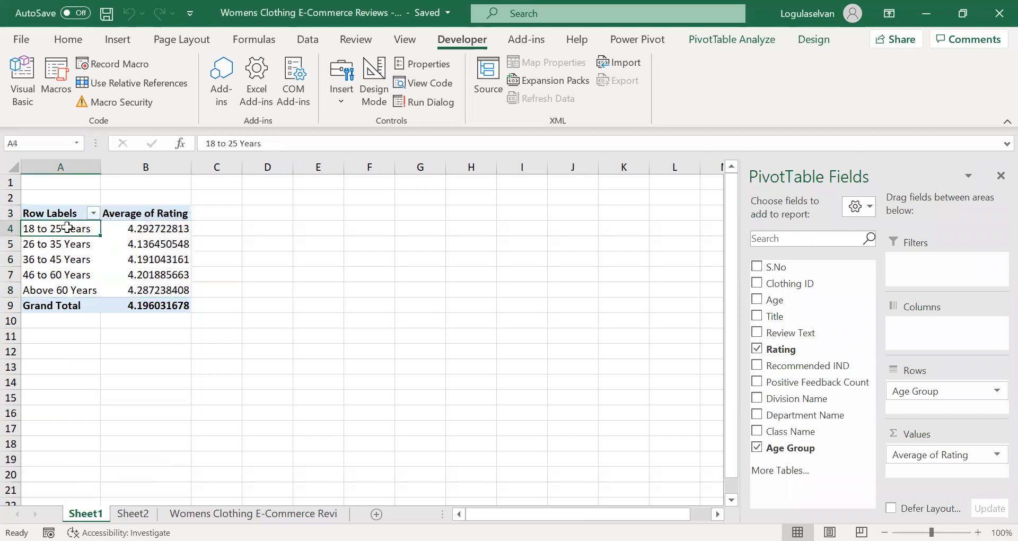
left_click(151, 232)
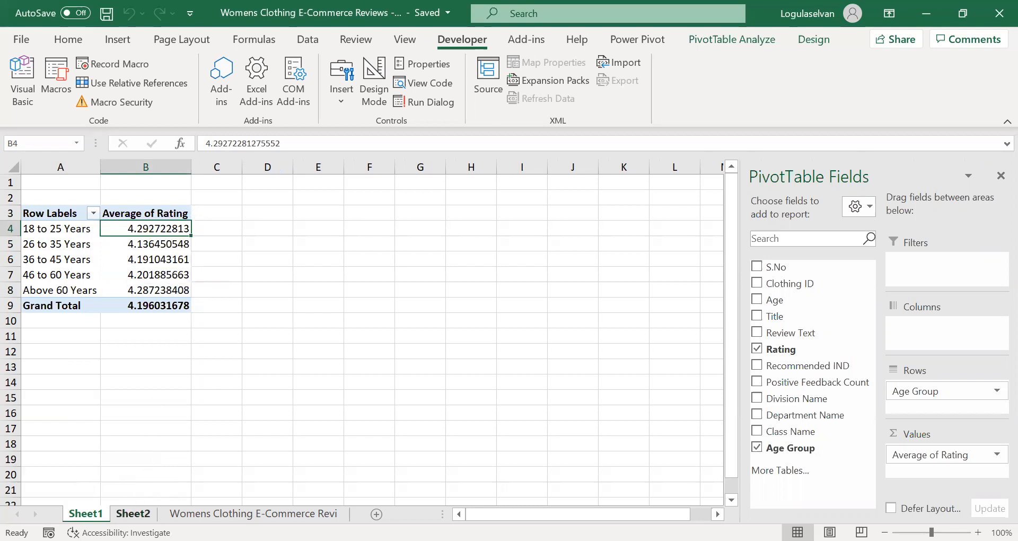
left_click(132, 513)
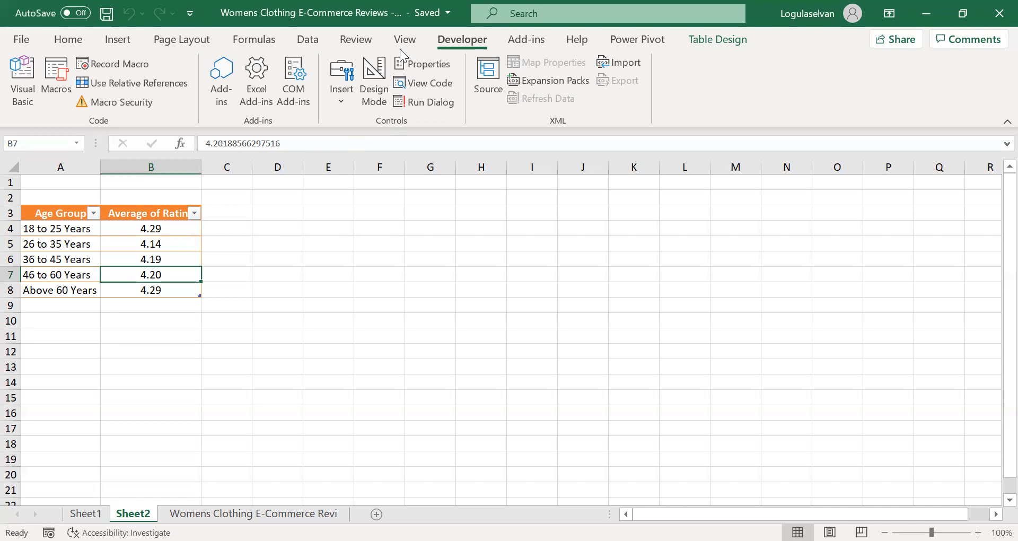
- Switch to the Womens Clothing E-Commerce Reviews - 1 workbook and run the Review macro stored in the Reviews - 6.xlsm workbook from cell L1
key("alt+Tab")
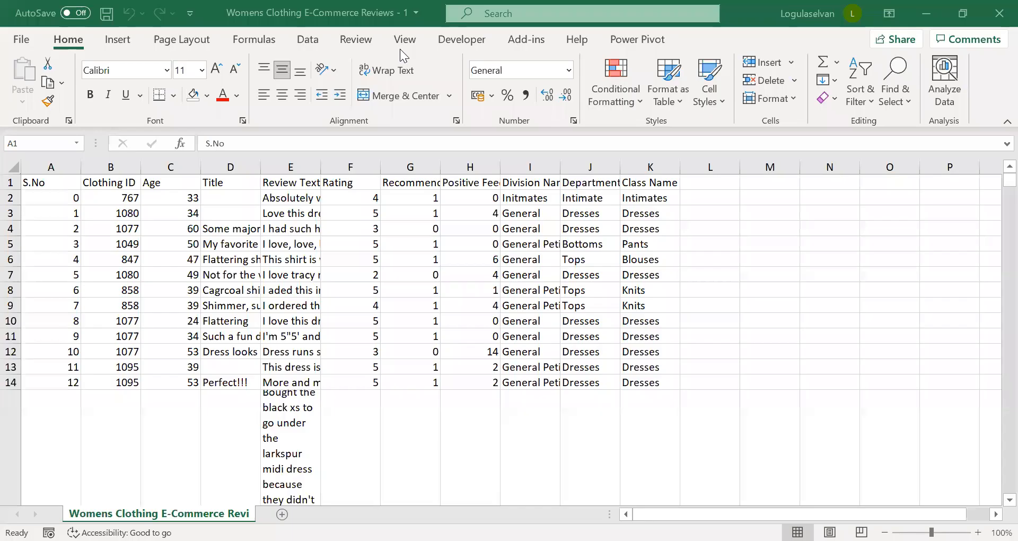
left_click(712, 182)
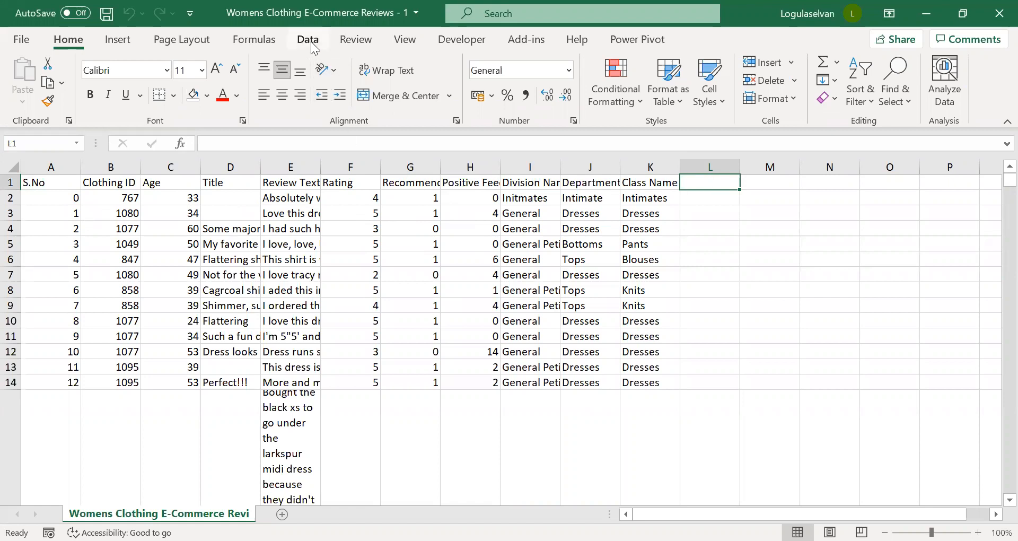
left_click(405, 40)
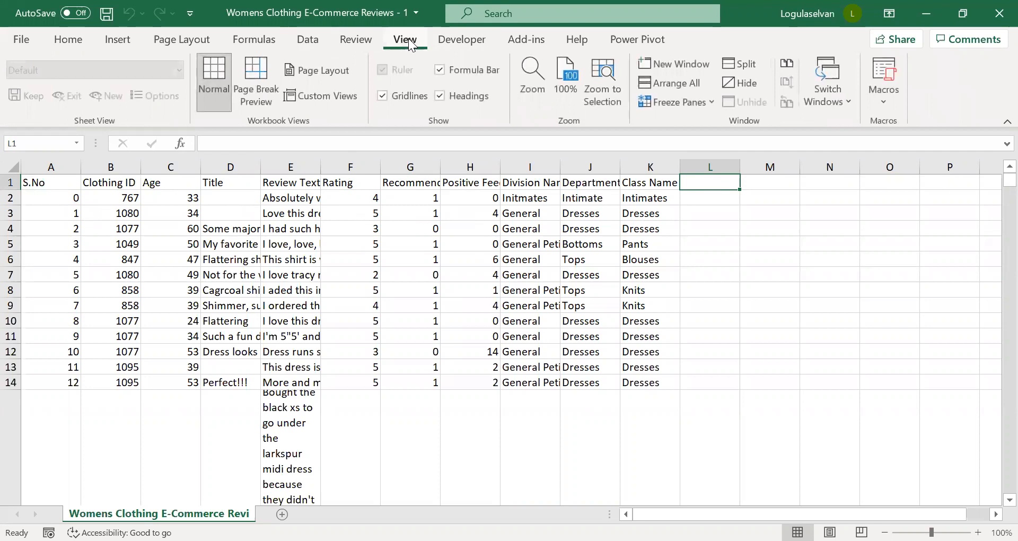
left_click(887, 105)
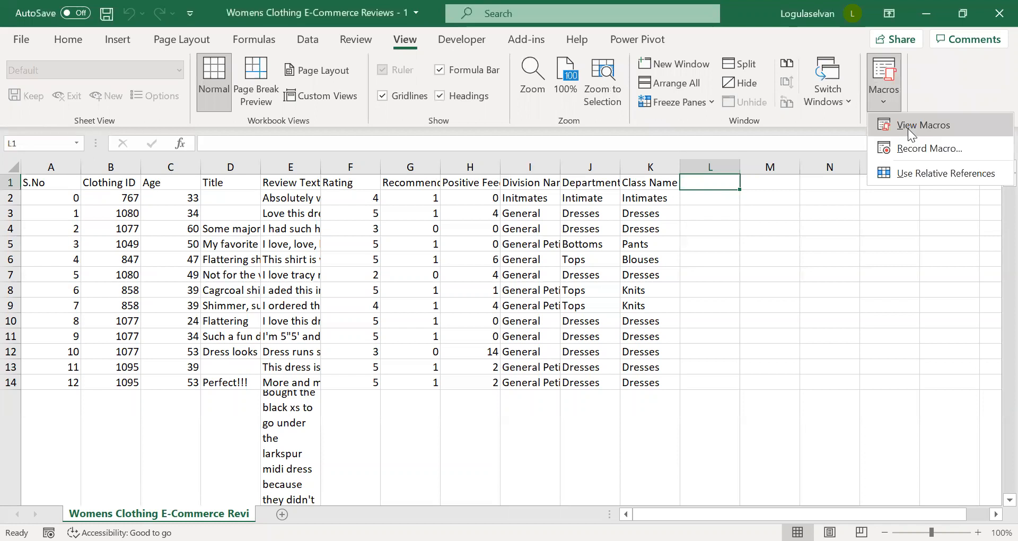
left_click(907, 127)
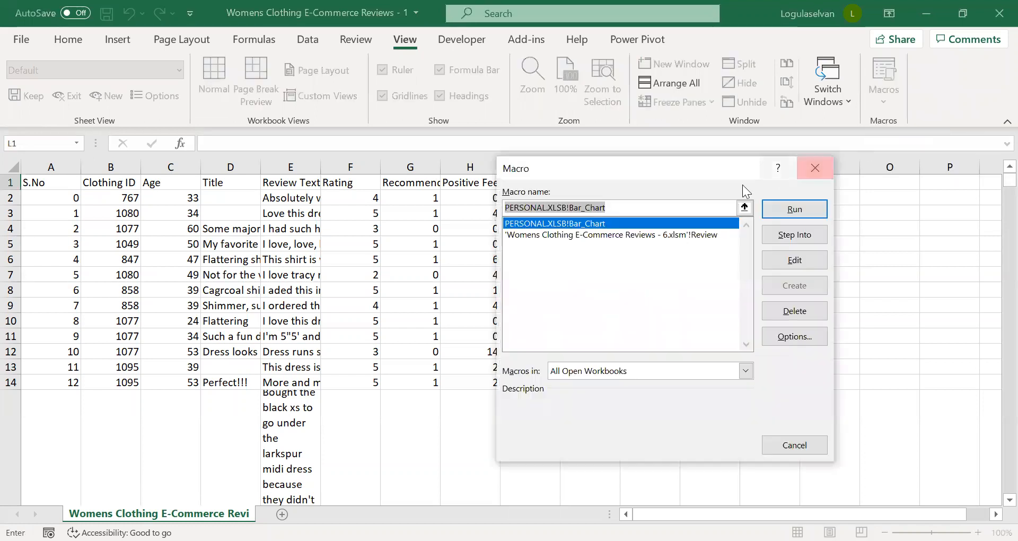
left_click(642, 235)
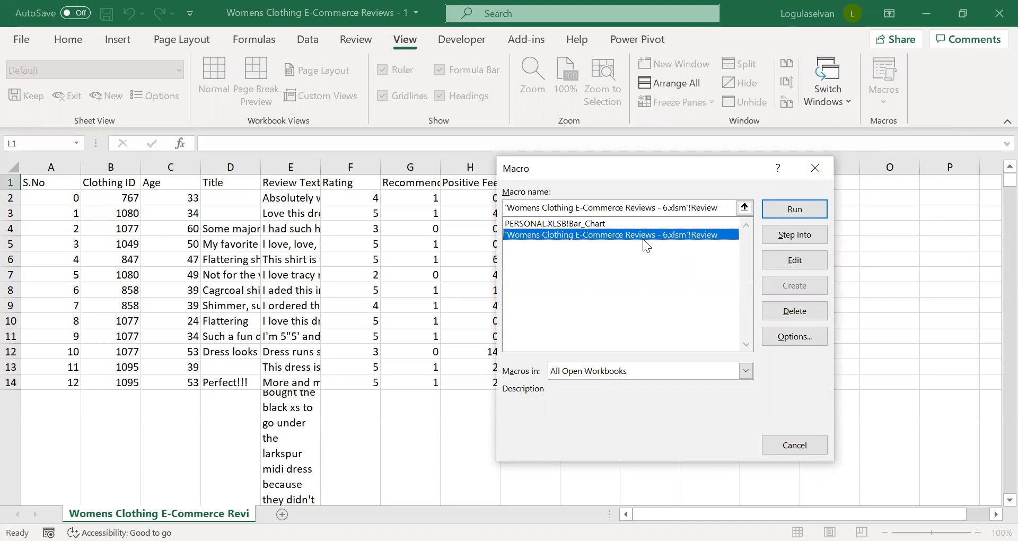
left_click(780, 207)
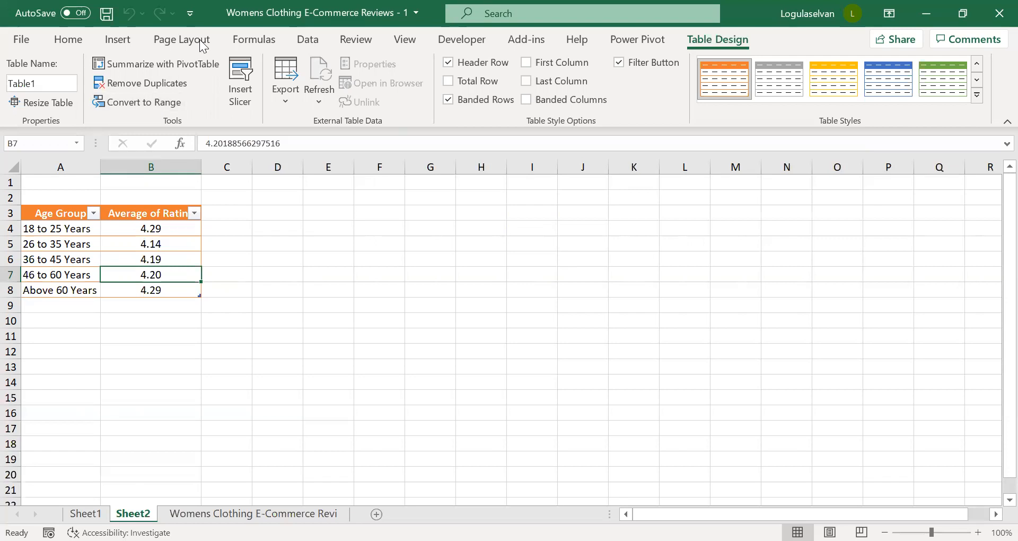
- Switch to the Womens Clothing E-Commerce Reviews - 5 workbook and check its status bar and macro recording options
key("alt+Tab")
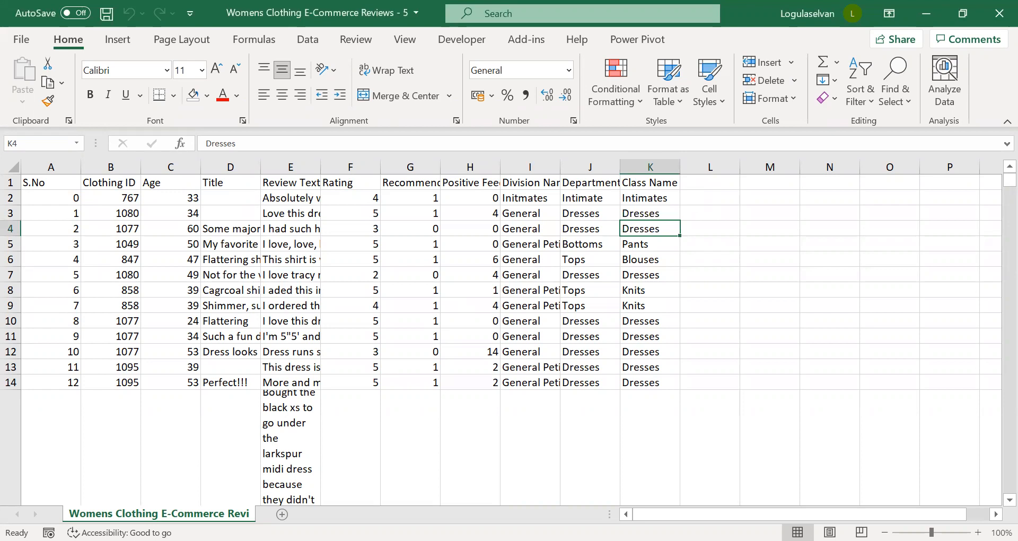
right_click(205, 532)
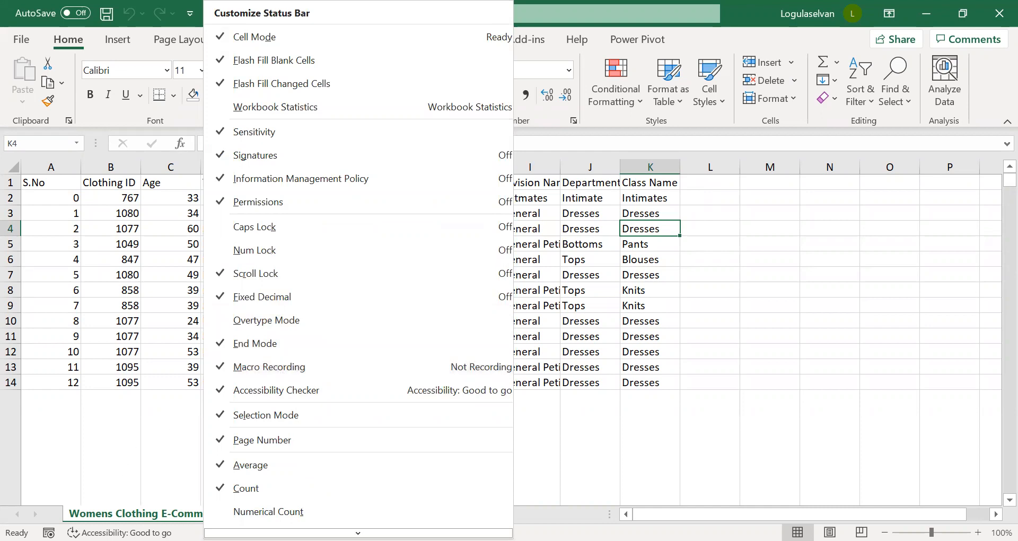
left_click(604, 185)
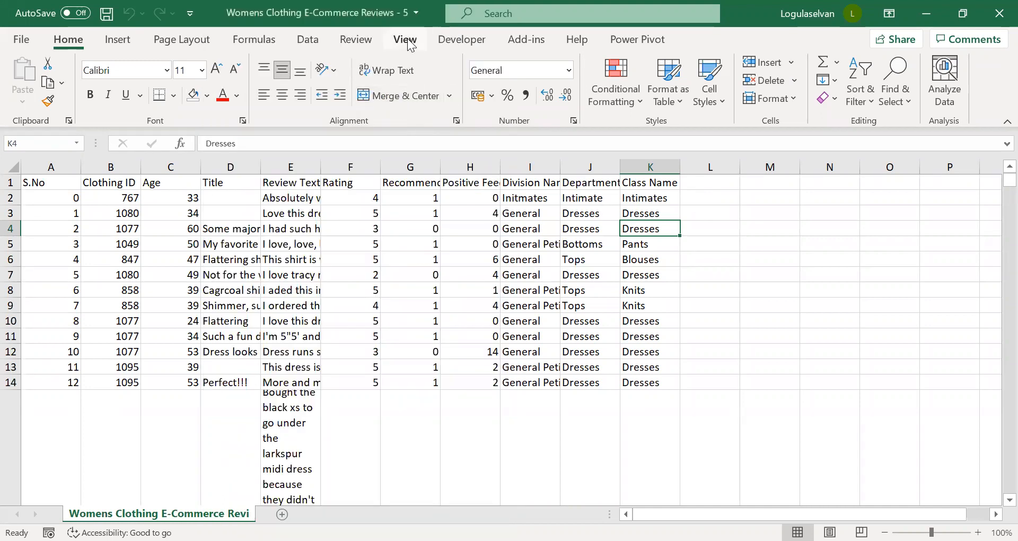
left_click(407, 42)
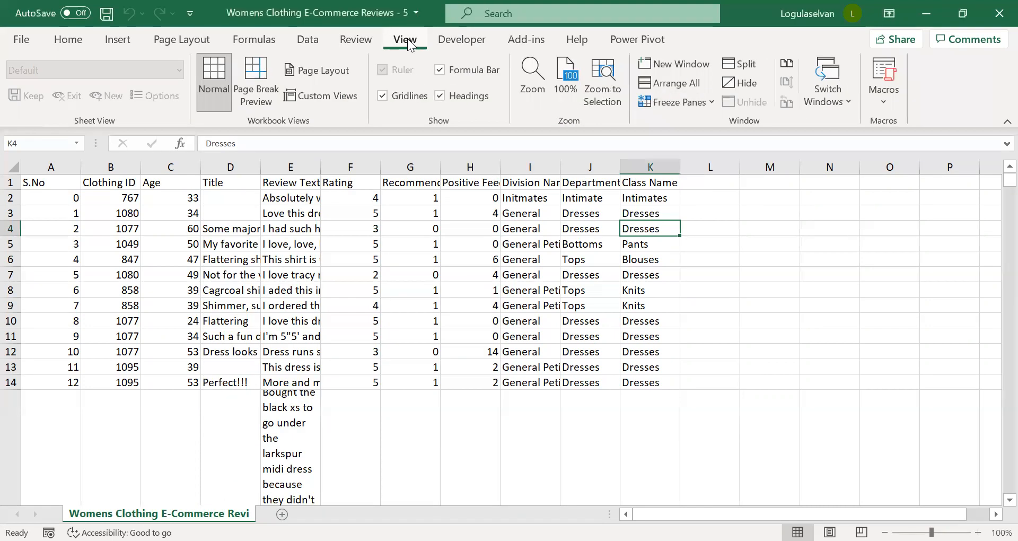
left_click(887, 96)
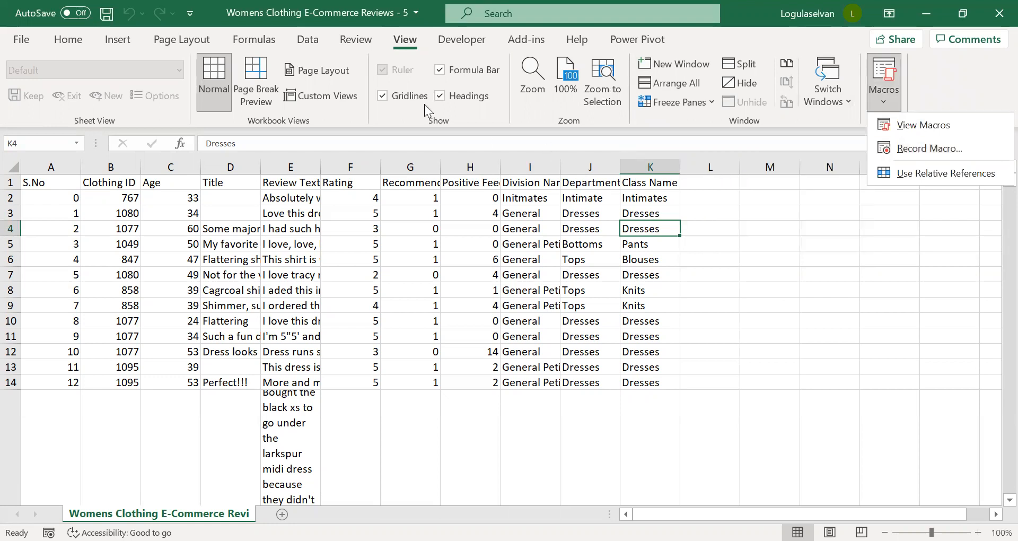
- Review the ribbon customization settings for the Developer tools and accept them with Developer enabled
left_click(462, 40)
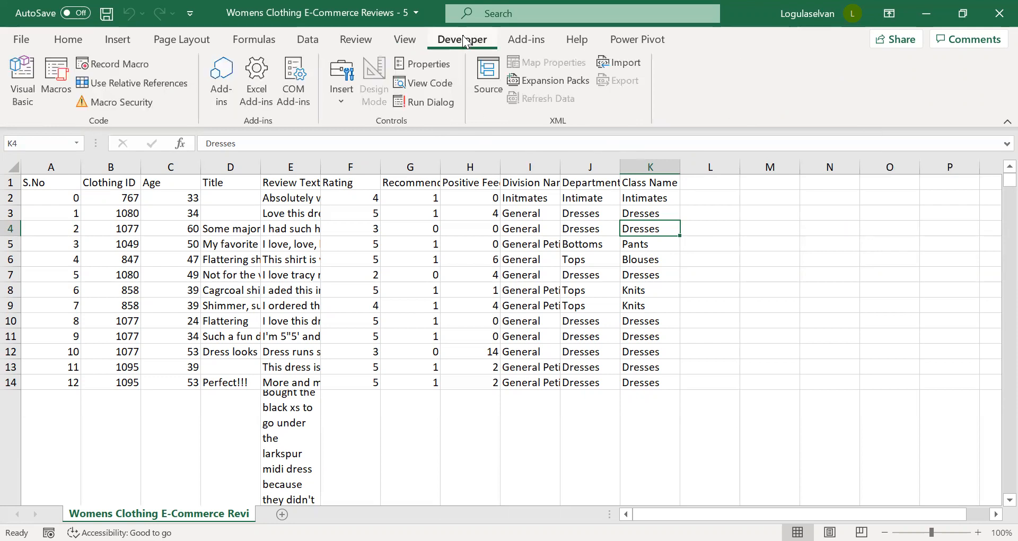
right_click(631, 34)
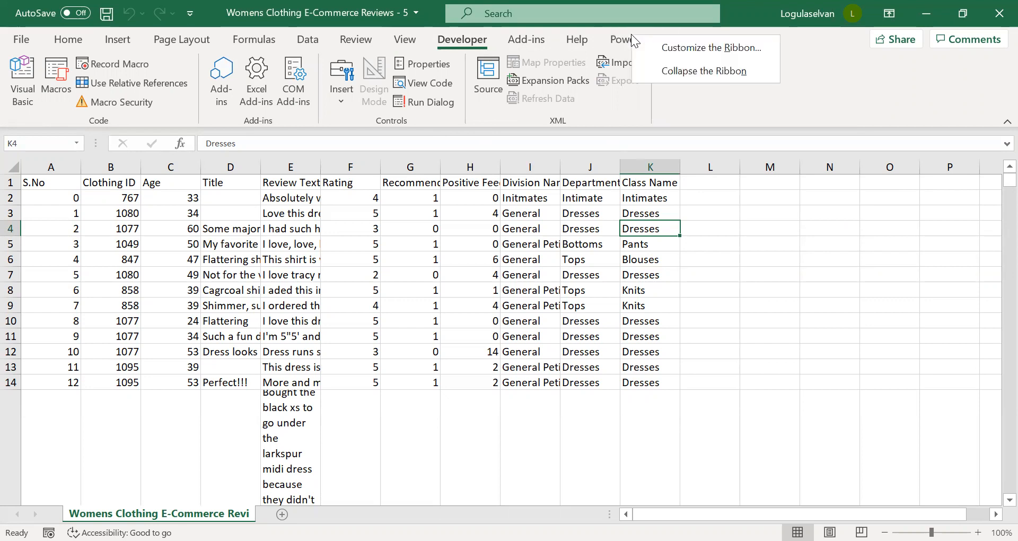
left_click(666, 49)
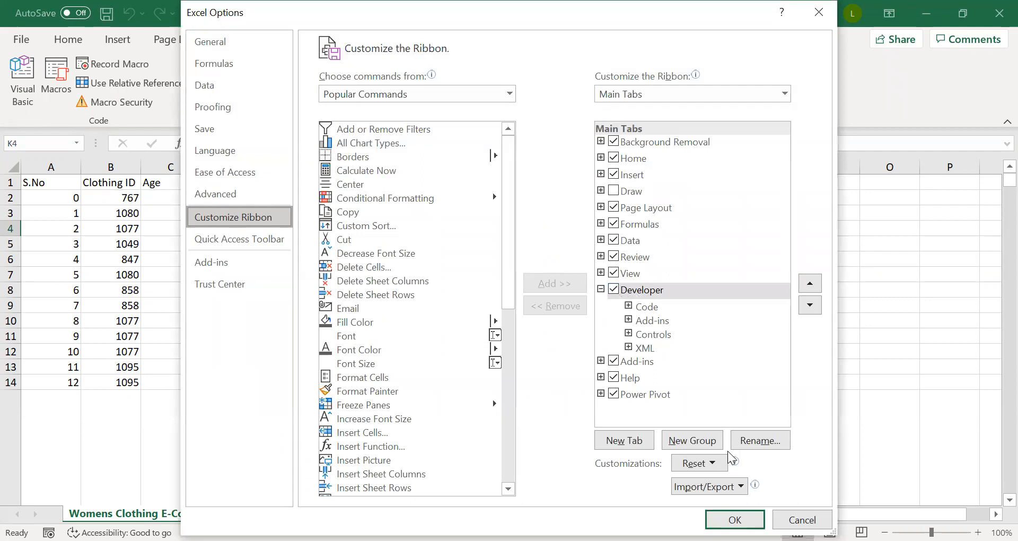
left_click(735, 520)
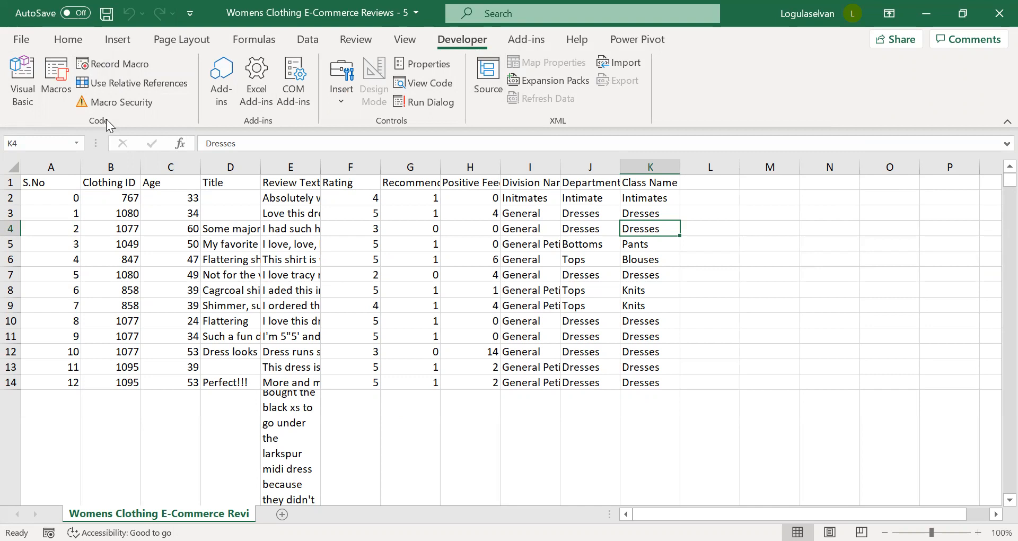
- Set up a new macro recording stored in This Workbook and try to name it "Customer Rating"
left_click(113, 68)
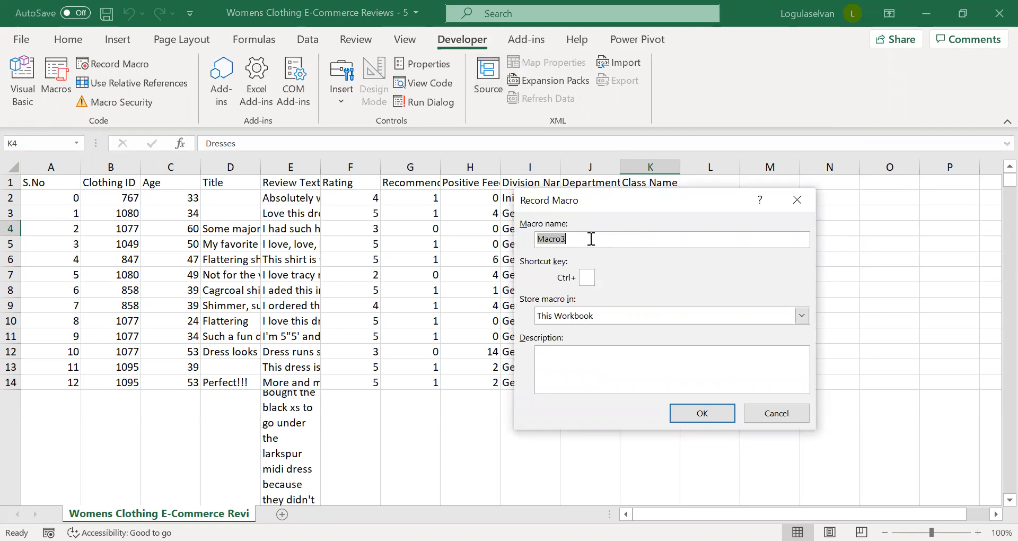
left_click(585, 240)
double_click(586, 239)
type("Customer")
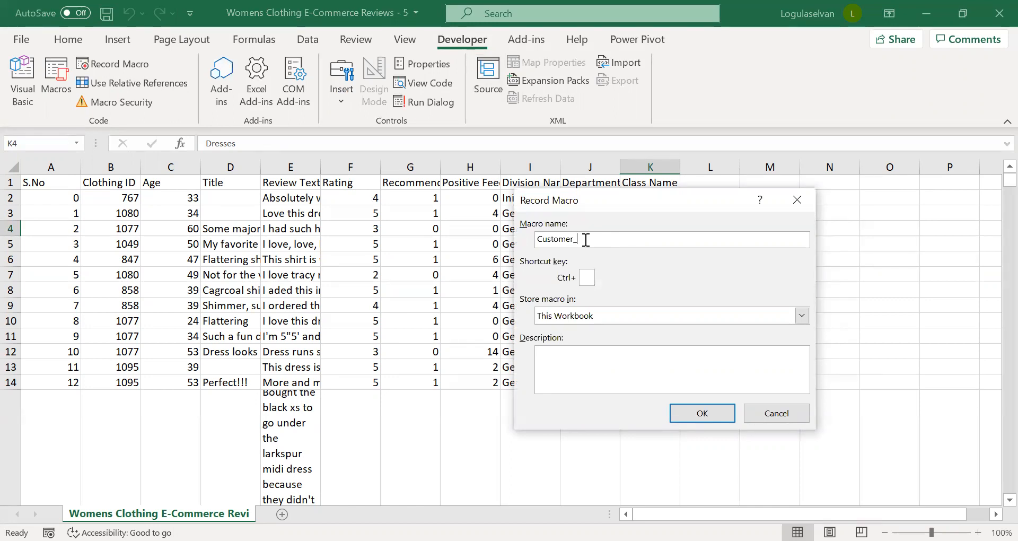
type("_Ratin")
key("BackSpace")
key("BackSpace")
key("BackSpace")
key("BackSpace")
key("BackSpace")
key("BackSpace")
type("Rating")
left_click(707, 411)
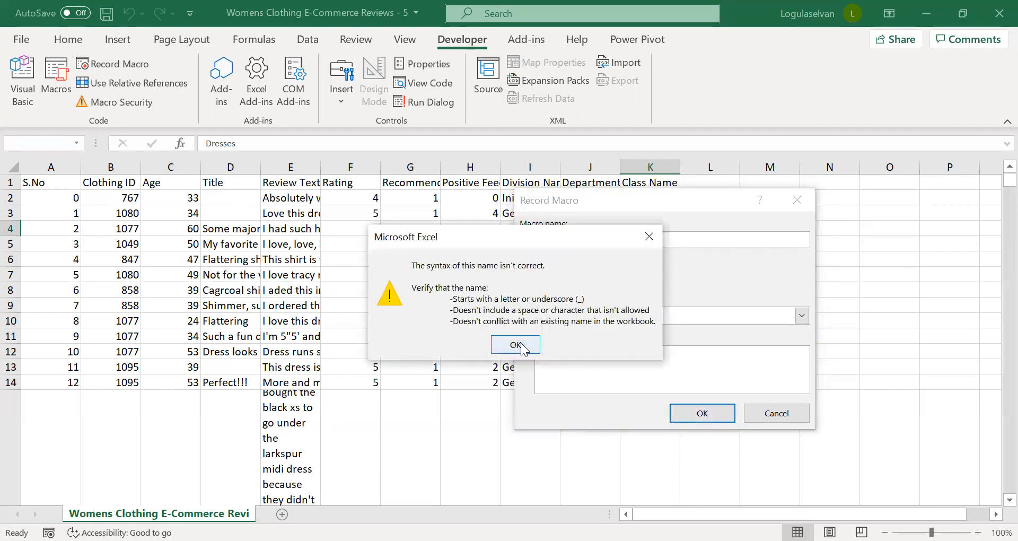
- Correct the macro name to Customer_Rating, leave the description empty and start recording
left_click(521, 347)
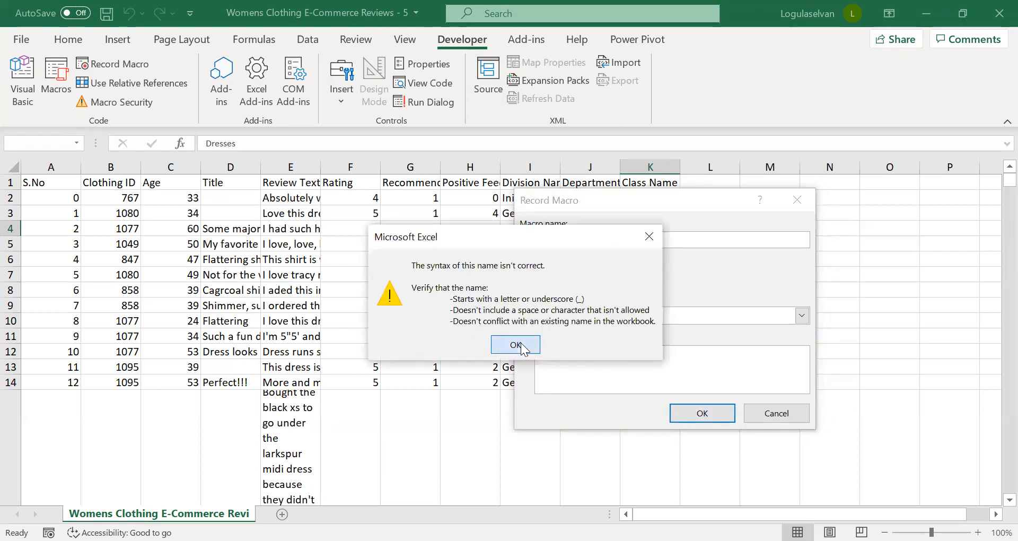
left_click(578, 240)
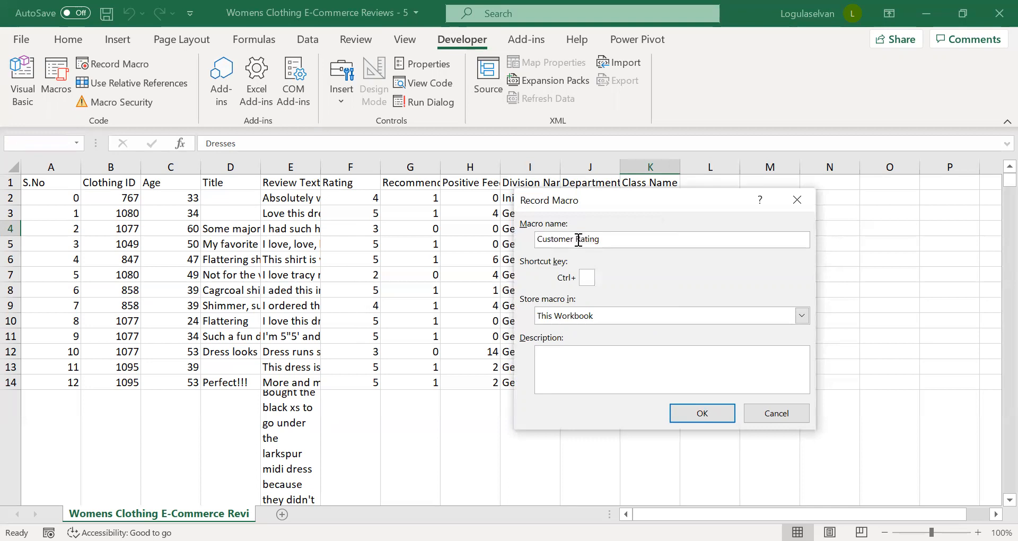
key("BackSpace")
type("_")
left_click(561, 354)
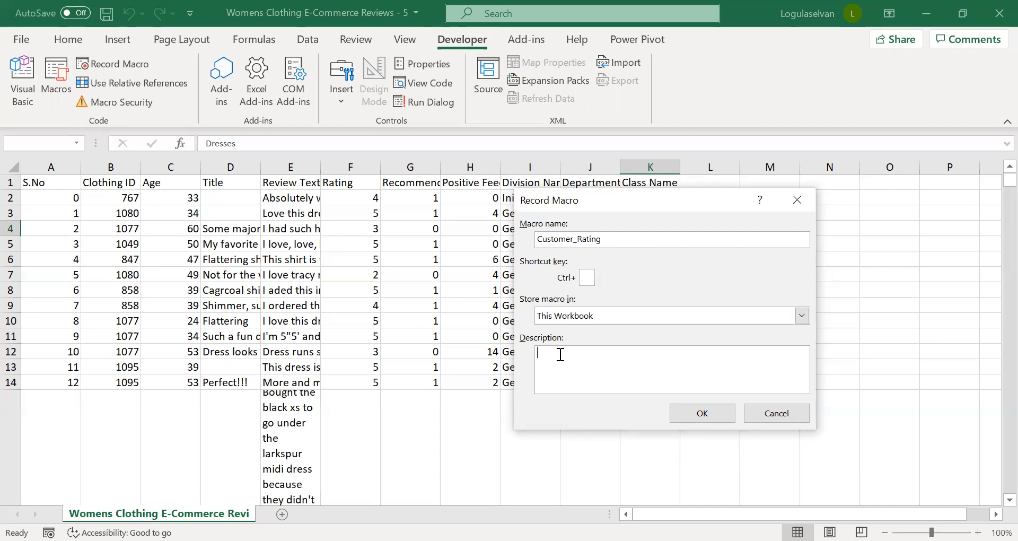
left_click(702, 414)
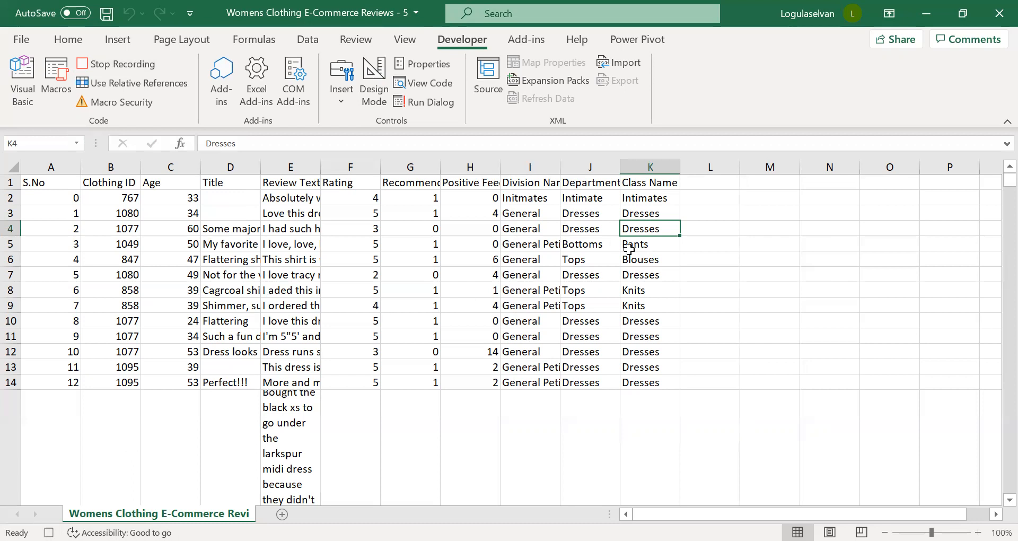
- Enter the header "Age Group" in cell L1, beside Class Name
left_click(710, 180)
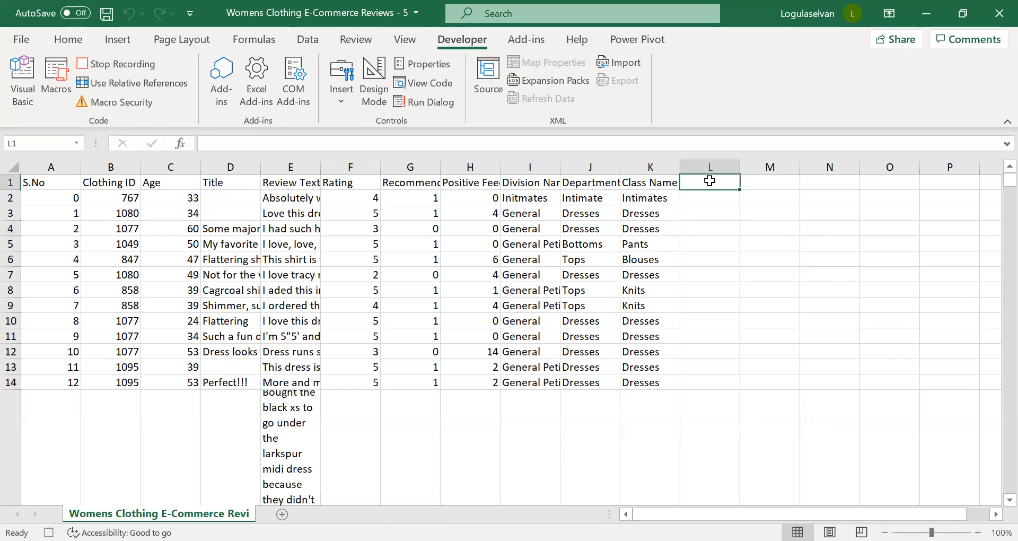
type("Age Group")
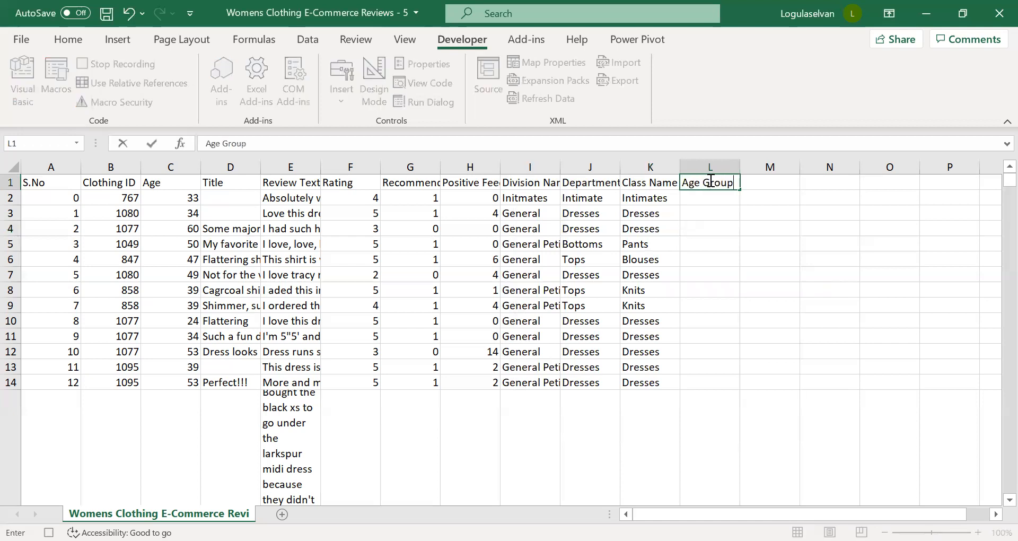
key("Return")
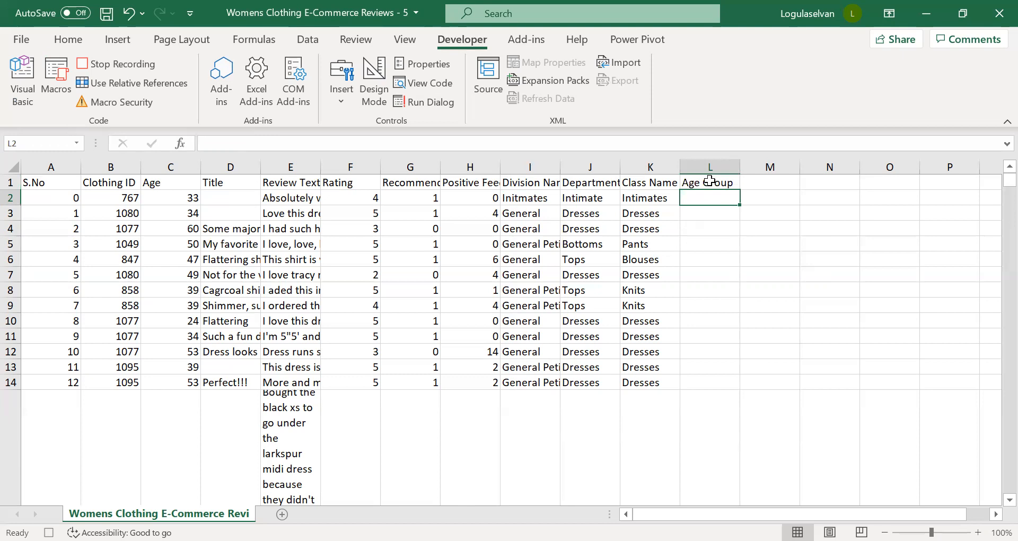
- Start a nested IF formula in L2 that returns "Below 18 Years" when the age in C2 is <18
type("=I")
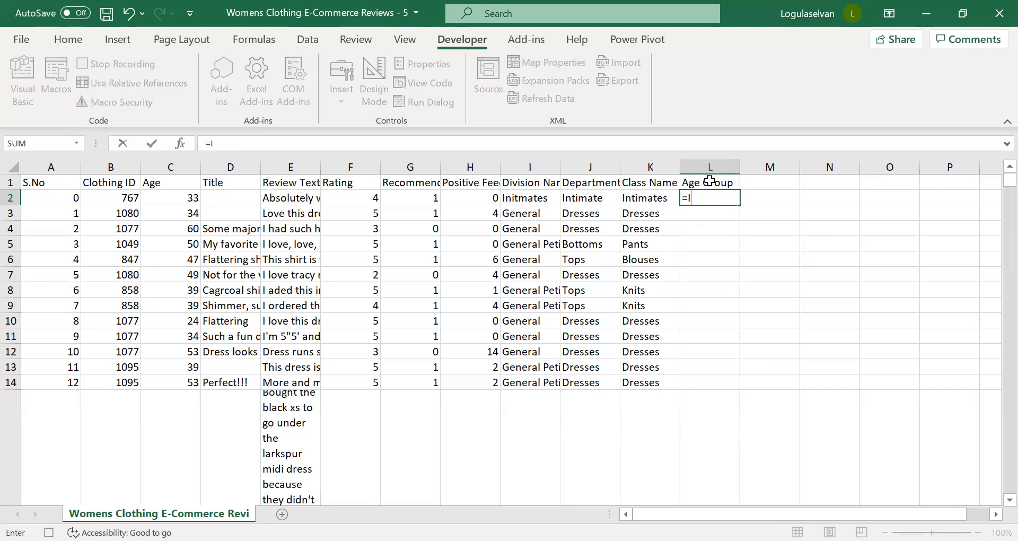
type("F(")
key("Left")
key("Left")
key("Left")
key("Left")
key("Left")
key("Left")
key("Left")
key("Left")
key("Left")
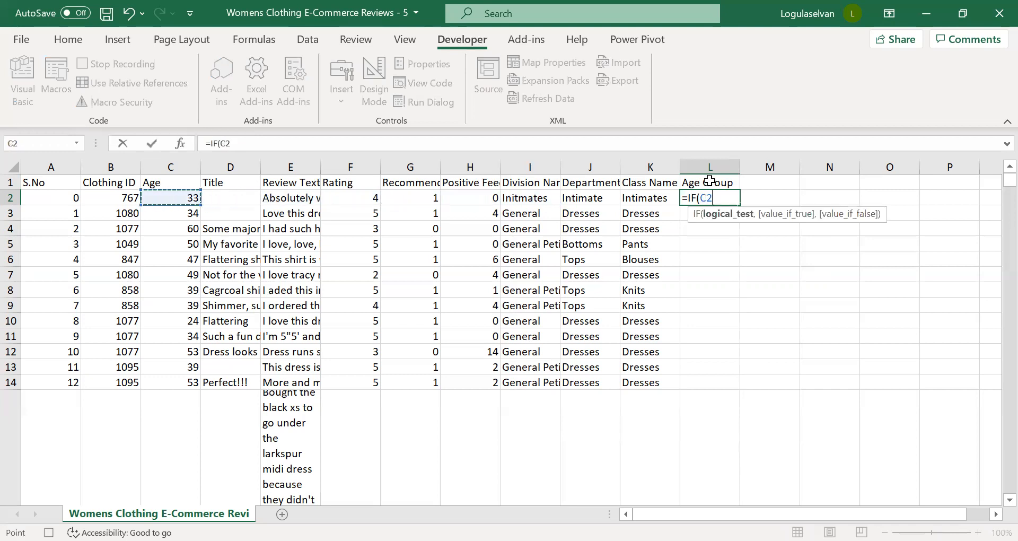
type("<18")
type(",\"")
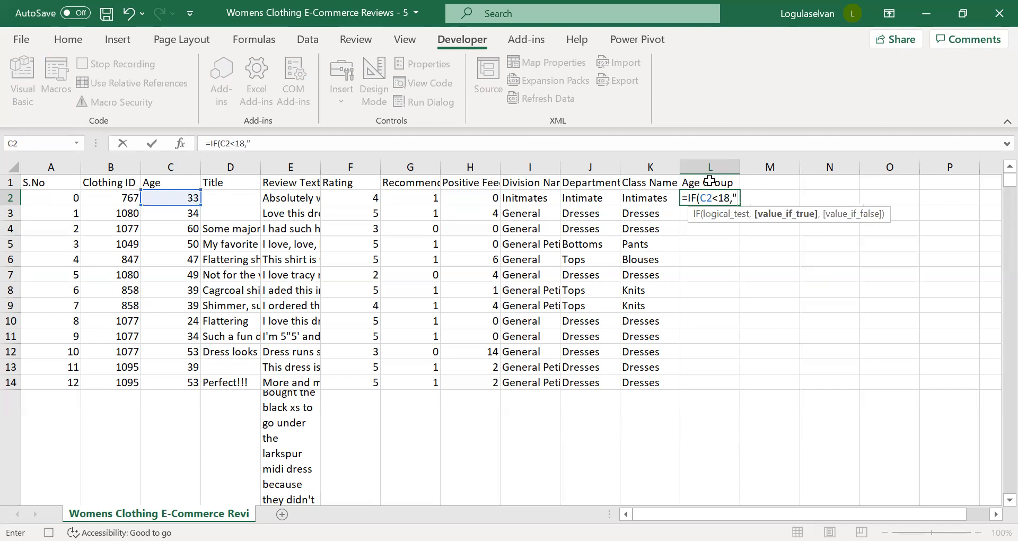
type("Below 18 Ye")
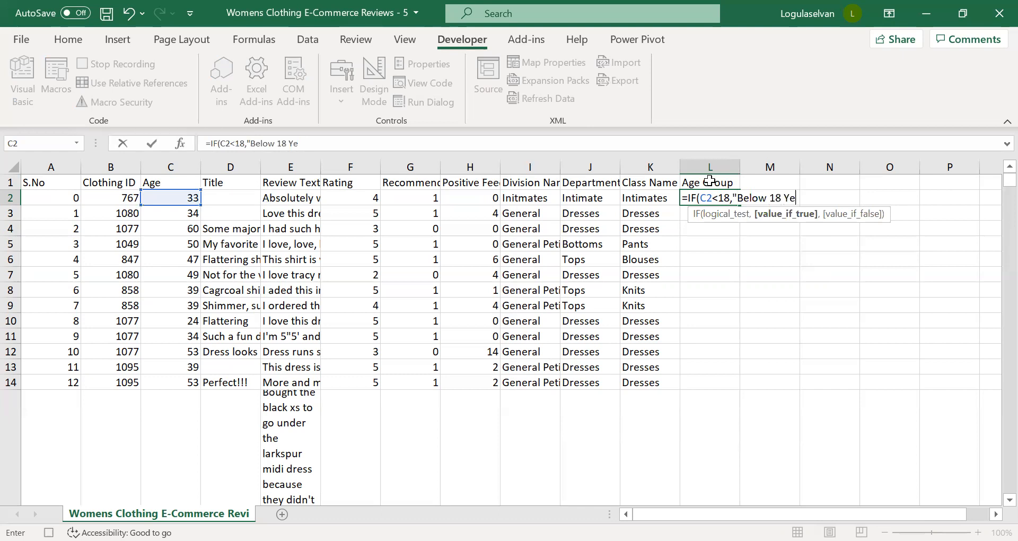
type("ars\",")
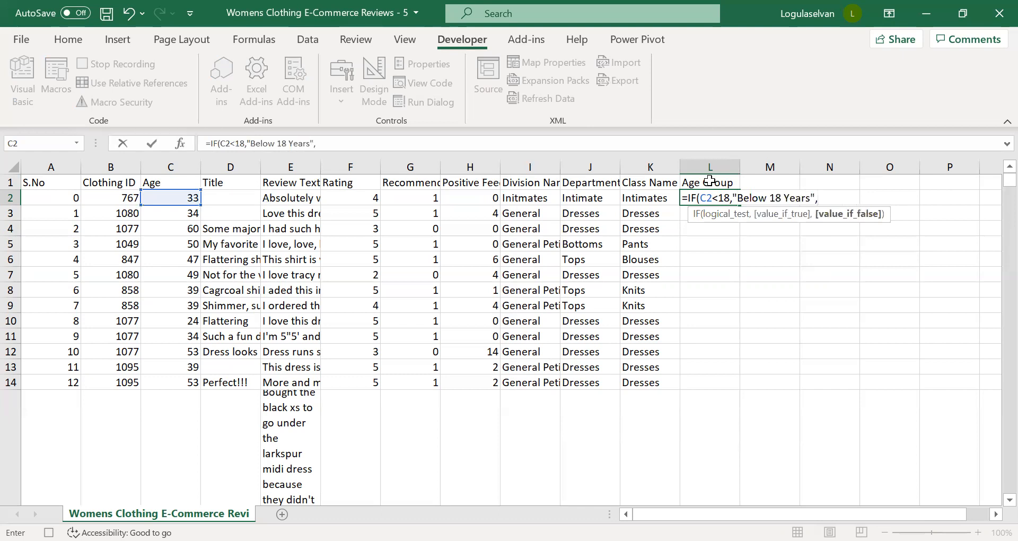
- Add a nested IF to the L2 formula that returns "18 to 25 Years" when C2<=25
type("IF(")
key("Left")
key("Left")
key("Left")
key("Left")
key("Left")
key("Left")
key("Left")
key("Left")
key("Left")
type("<=25")
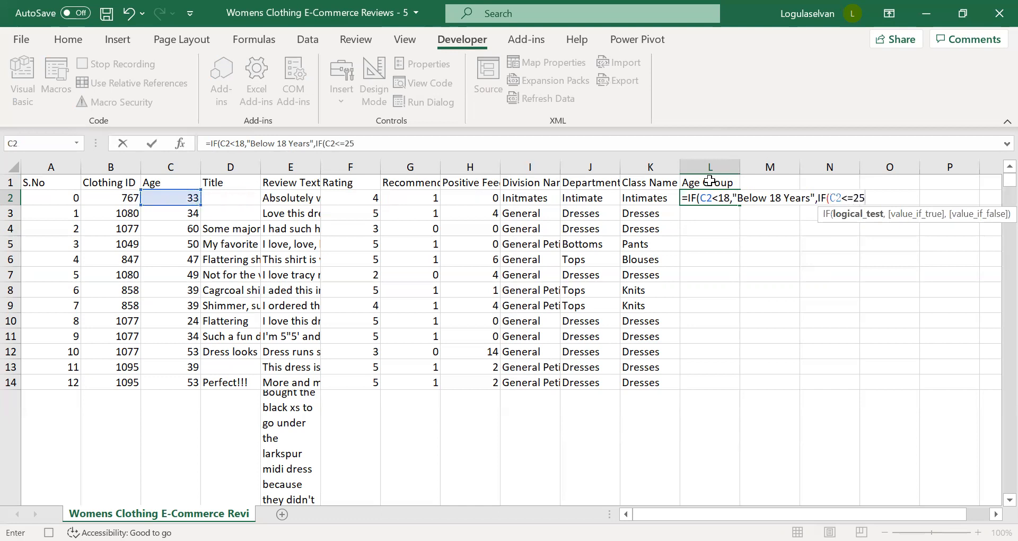
type(",\"")
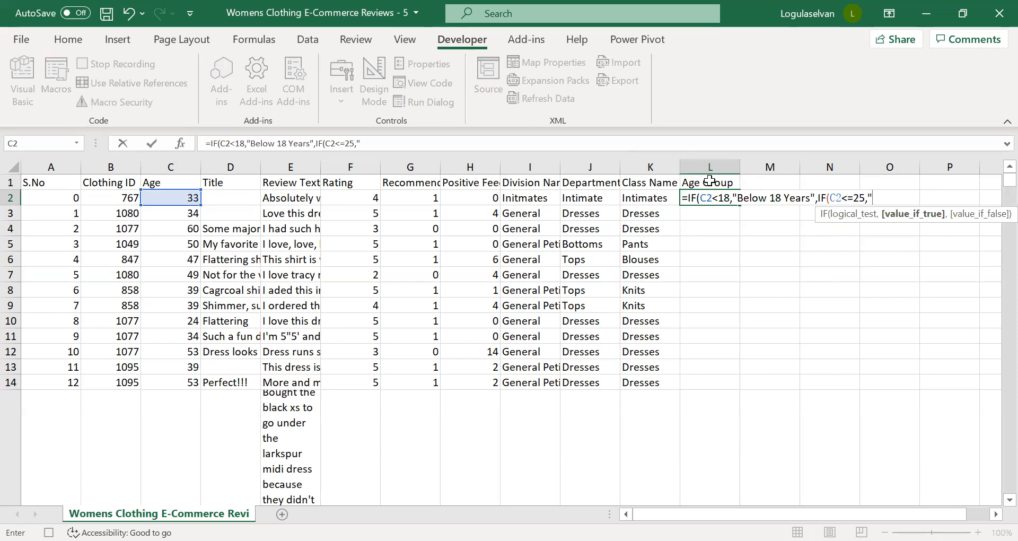
type("18 to 25 Years\"")
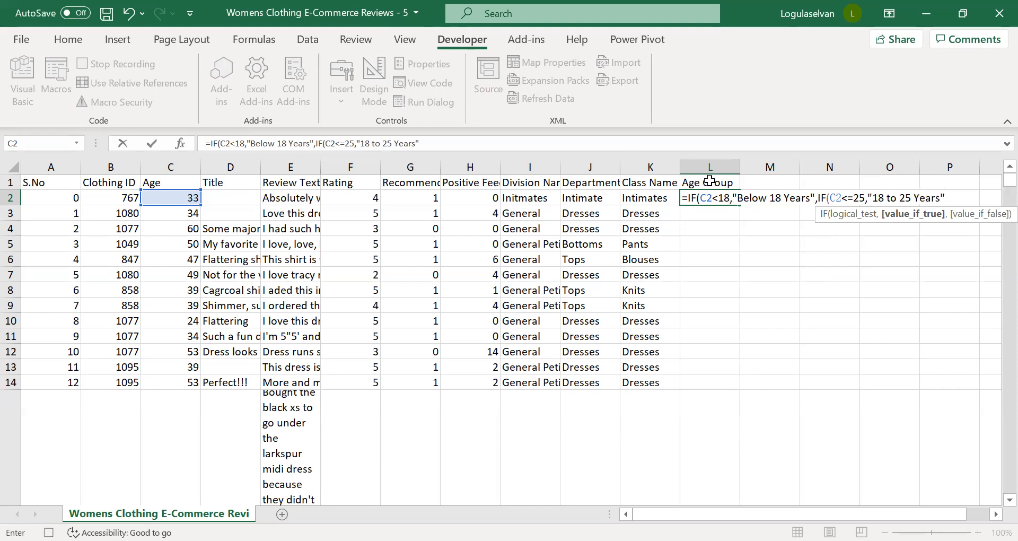
- Add the condition C2<=35 with the result "26 to 35 Years" to the formula and begin another nested IF
type(",IF(")
key("Left")
key("Left")
key("Left")
key("Left")
key("Left")
key("Left")
key("Left")
key("Left")
key("Left")
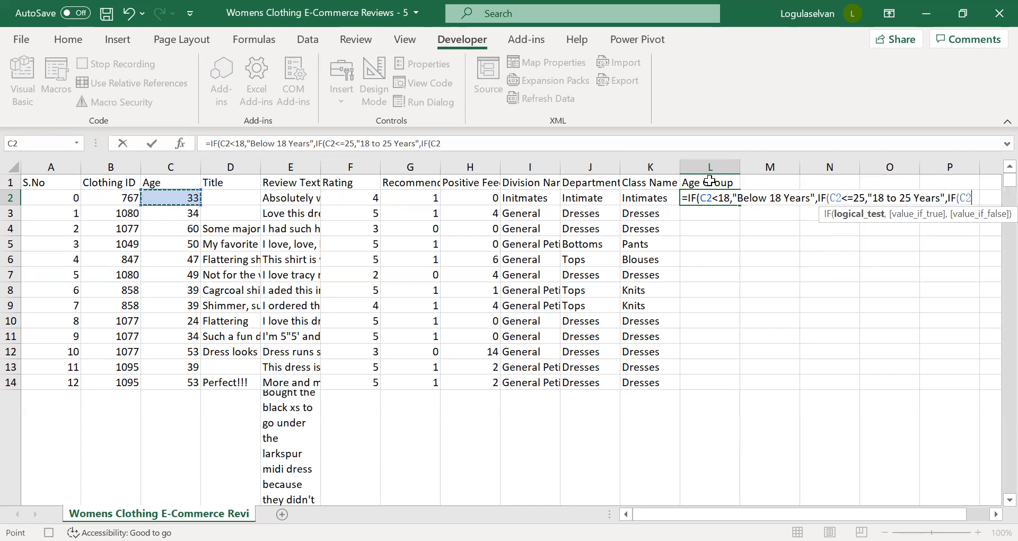
type("<=35,\"")
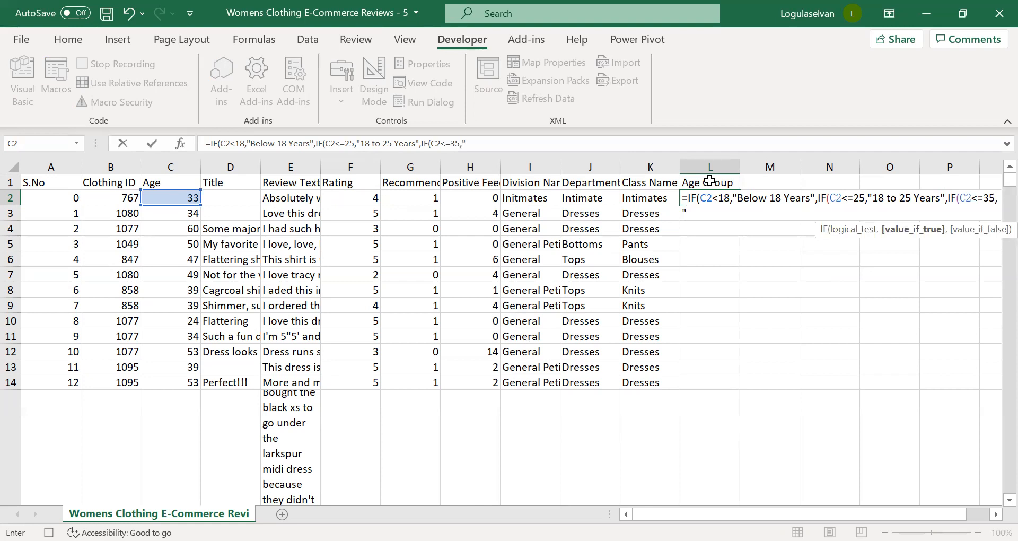
type("26 to")
type("35 Years\",IF(")
- Complete the open nested IF's test as C2<=45 with the result "36 to 45 Years"
key("Left")
key("Left")
key("Left")
key("Left")
key("Left")
key("Left")
key("Left")
key("Left")
key("Left")
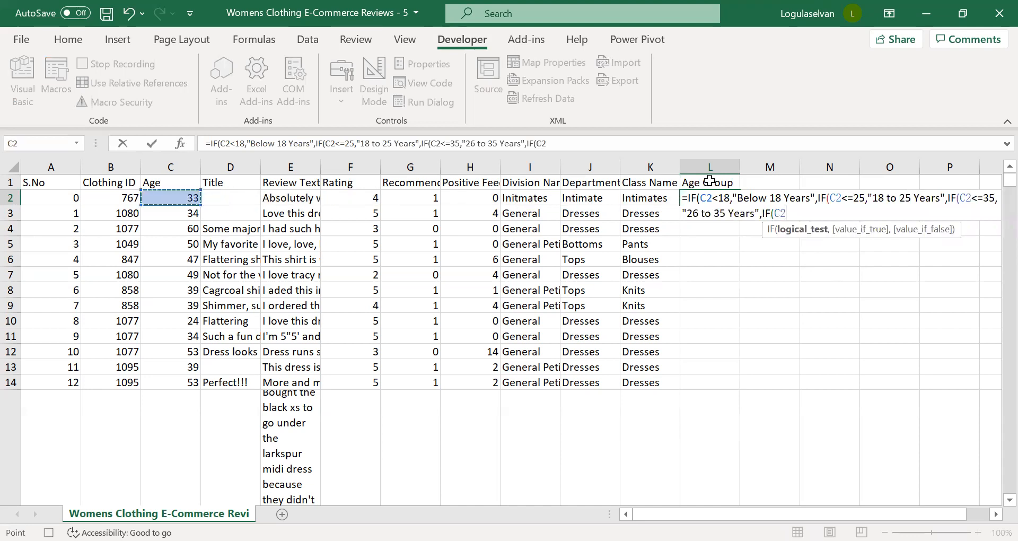
type("<=45,\"")
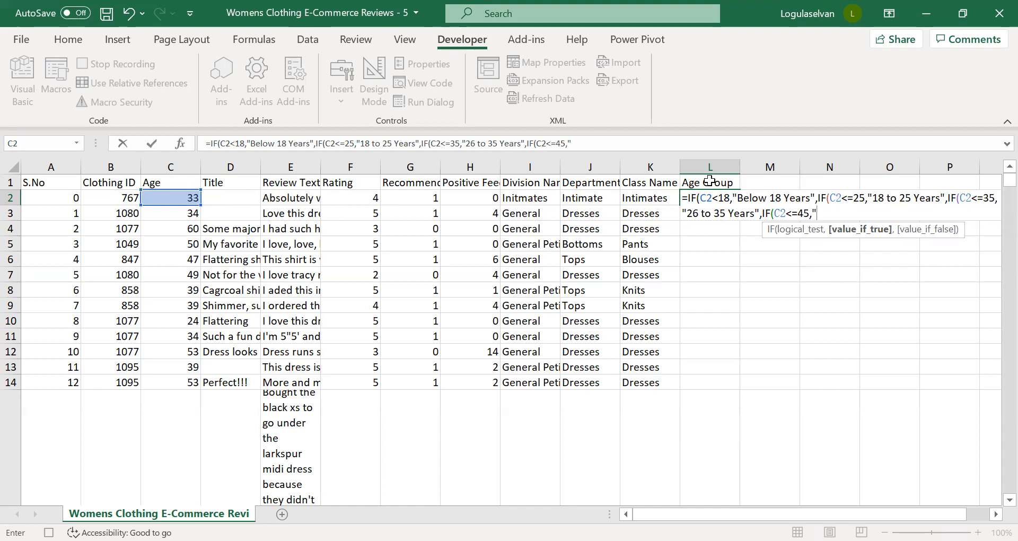
type("36 to 45 Years\",")
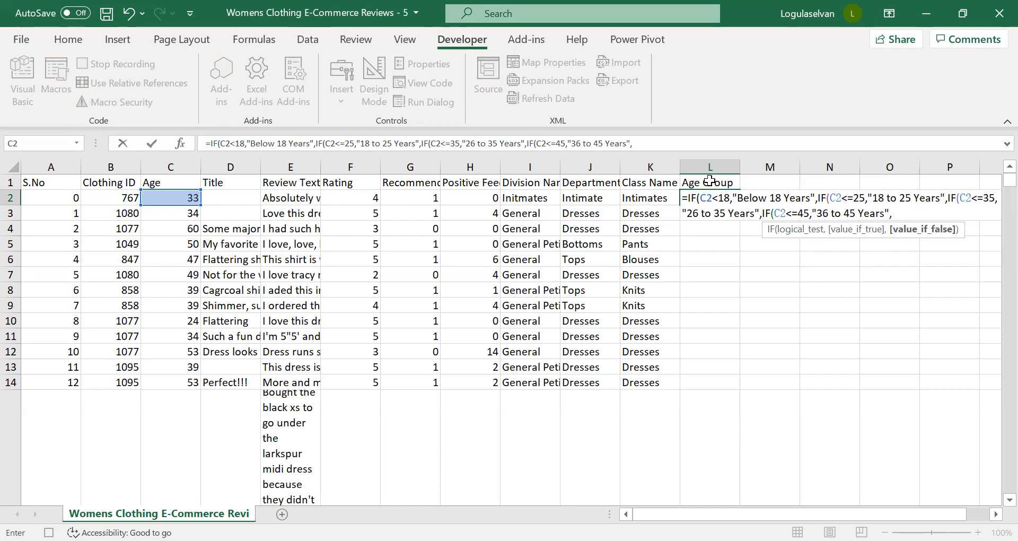
- Extend the Age Group formula with an IF that returns "46 to 60 Years" when C2<=60
type("IF(")
key("Left")
key("Left")
key("Left")
key("Left")
key("Left")
key("Left")
key("Left")
key("Left")
key("Left")
key("Left")
key("Left")
key("Right")
key("Right")
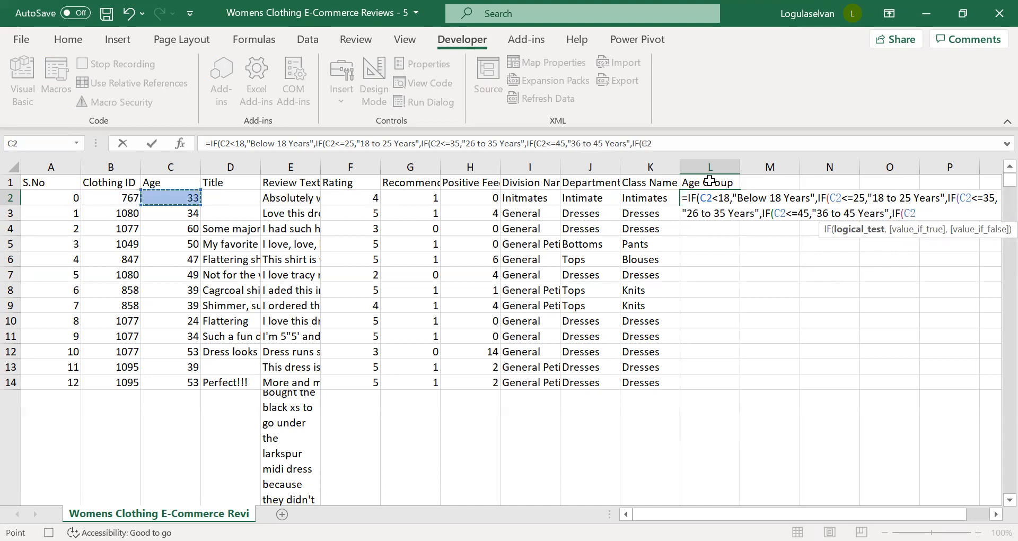
type("<=60,")
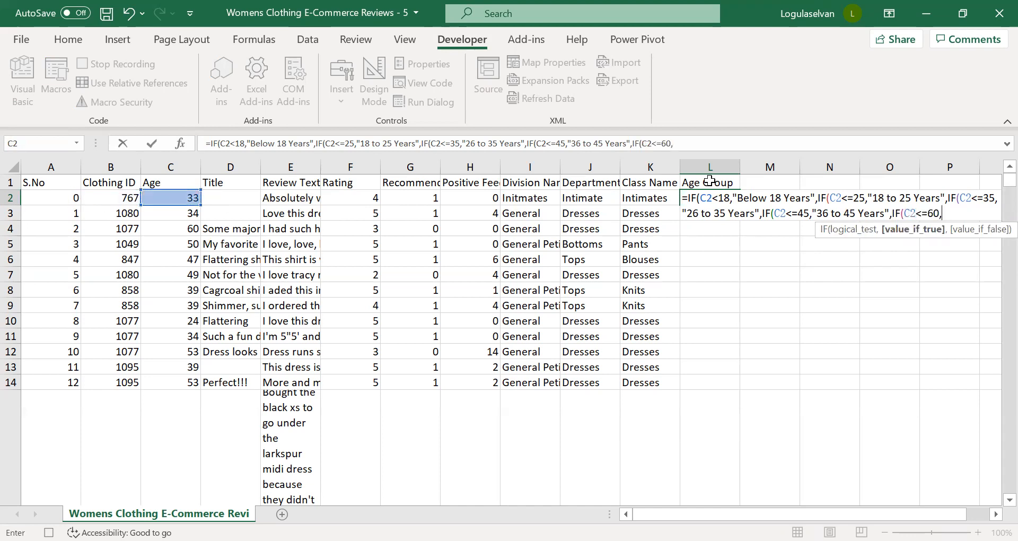
type("\"46 to 60 Years")
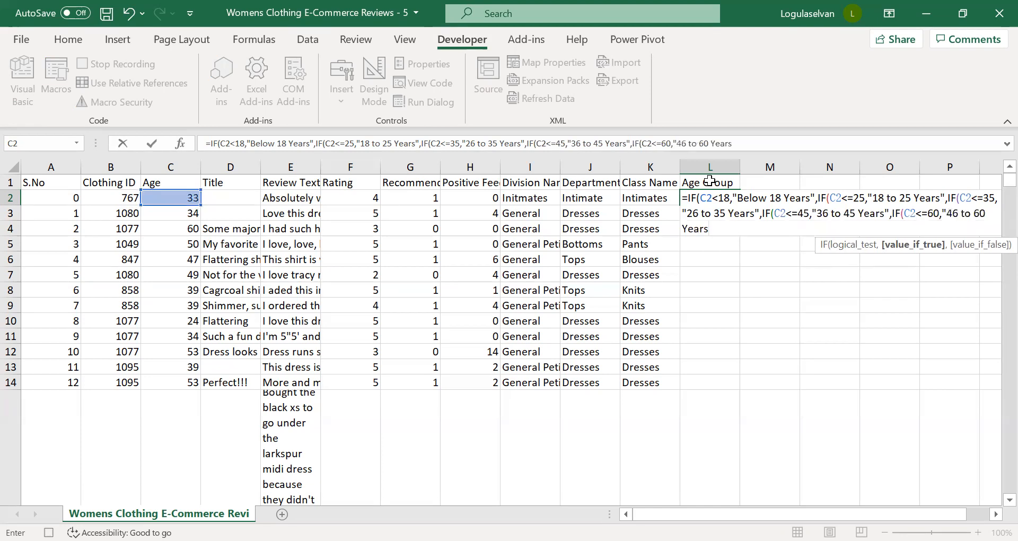
type("\",")
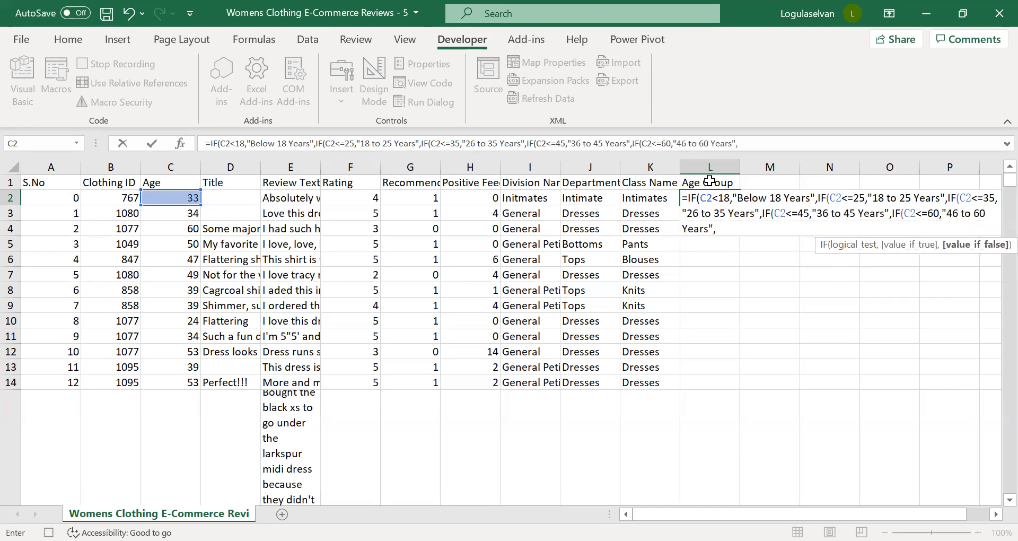
- Finish the L2 formula with IF(C2>60) returning "Above 60 Years", otherwise "Not Available", and enter it
type("IF(")
key("Left")
key("Left")
key("Left")
key("Left")
key("Left")
key("Left")
key("Left")
key("Left")
key("Left")
type(">60")
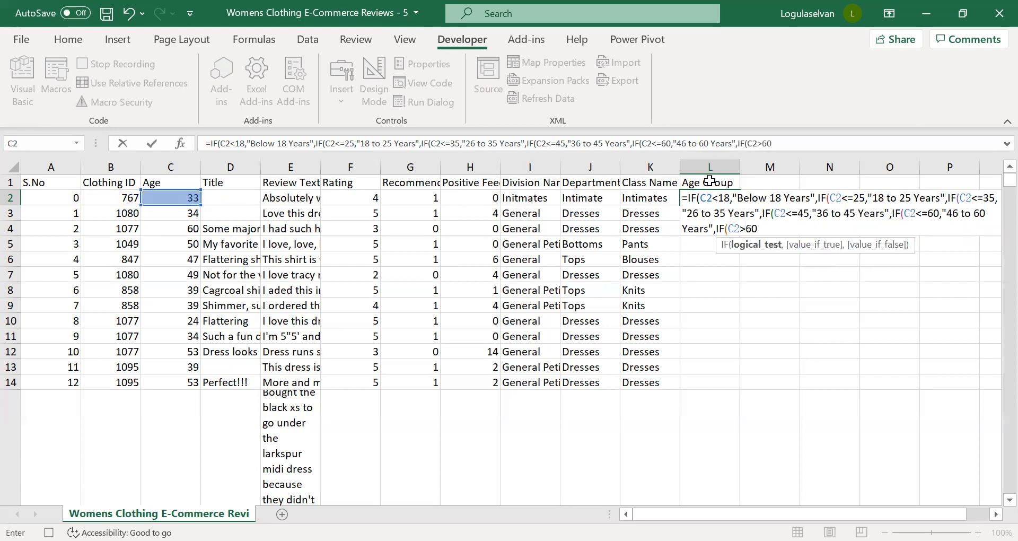
type(",\"")
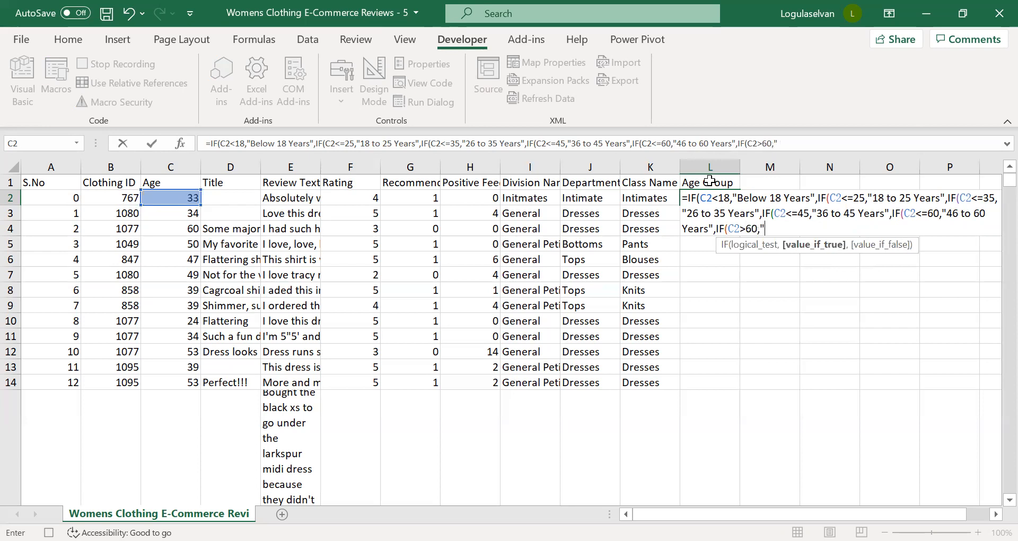
type("Above ")
type("60 Yea")
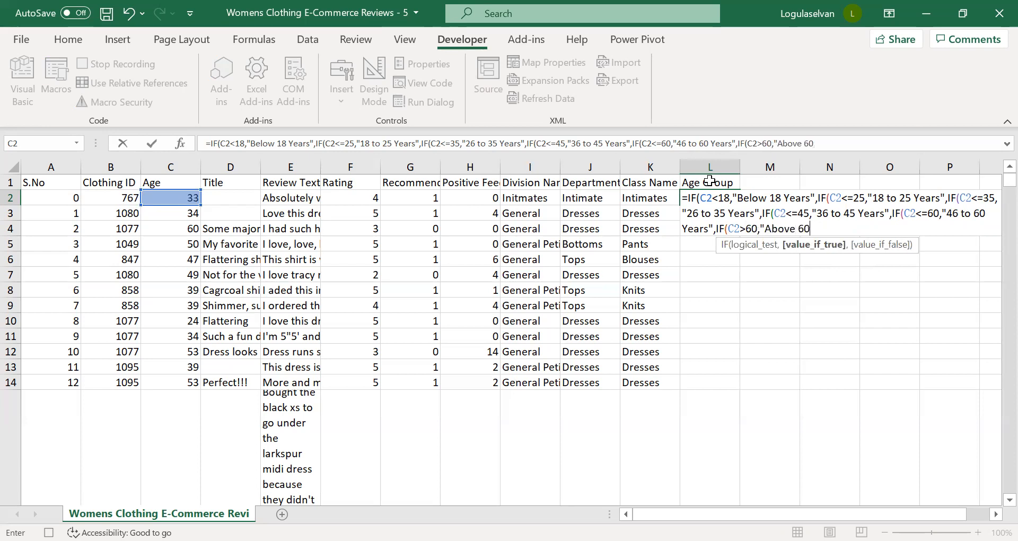
type("rs\",\"")
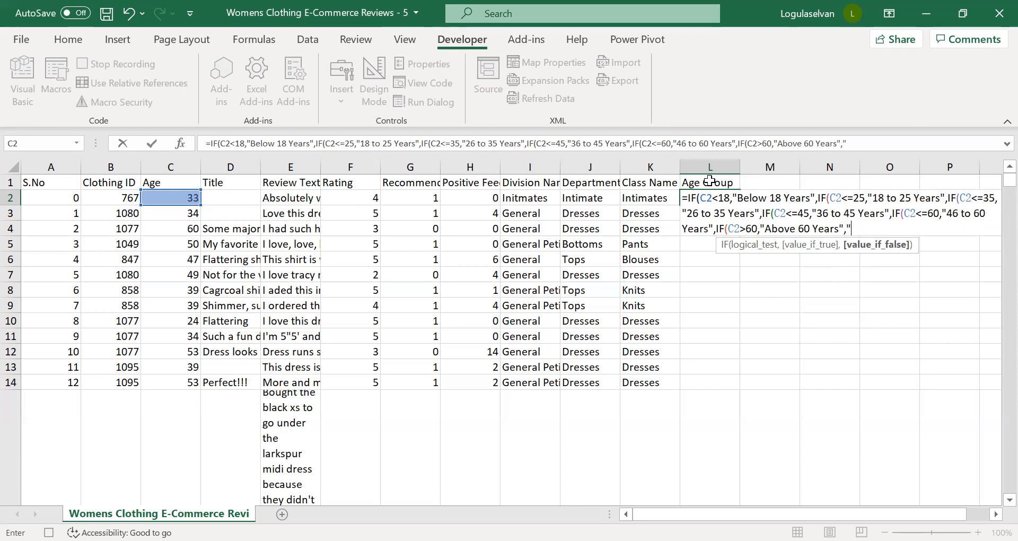
type("Not Available\"")
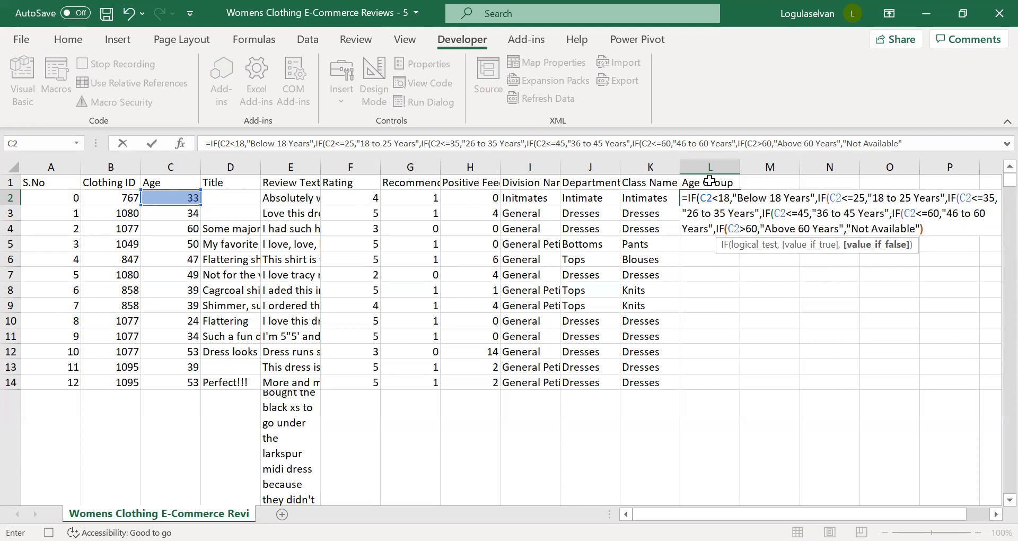
type(")")
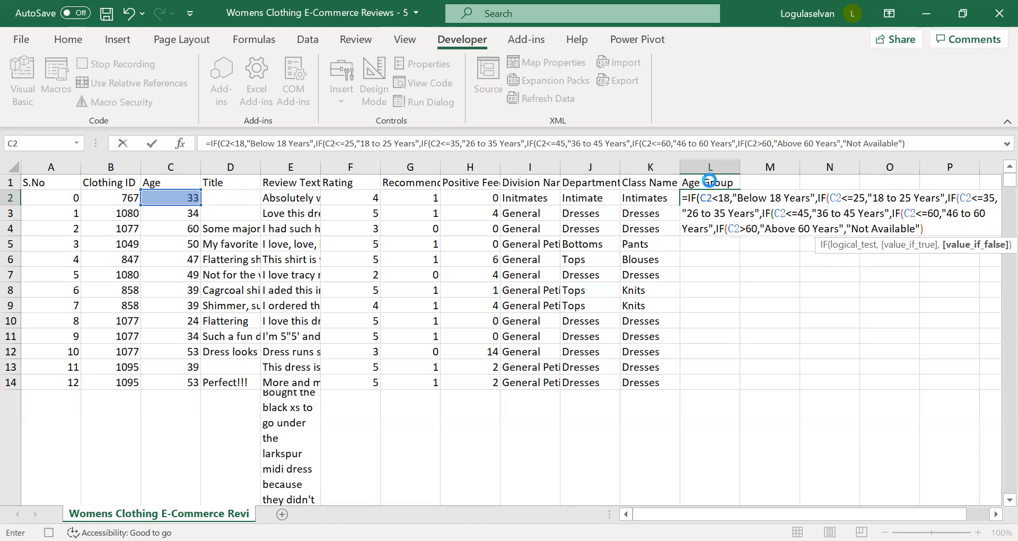
key("Return")
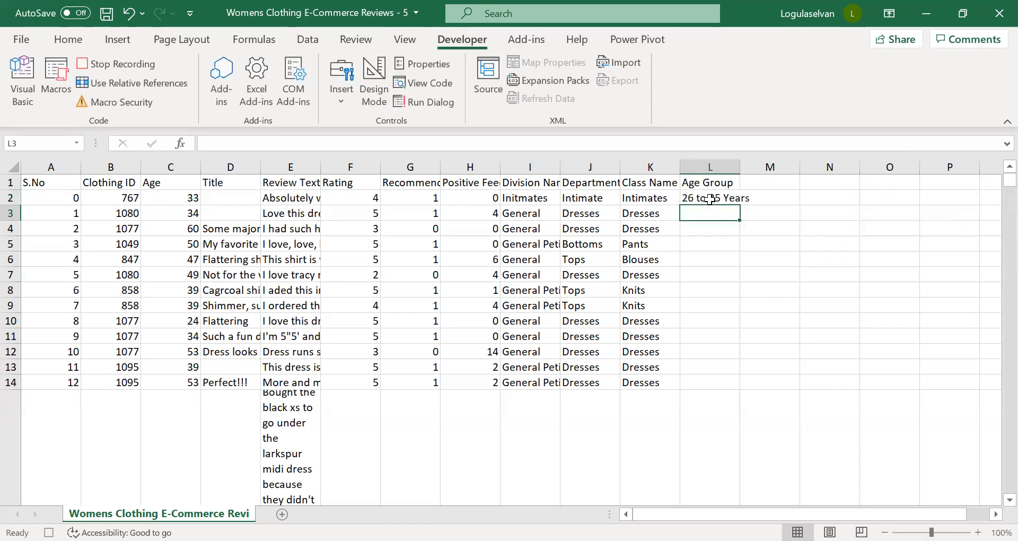
- Fill the L2 formula down the whole Age Group column, check its last row and return to the header cell L1
left_click(710, 196)
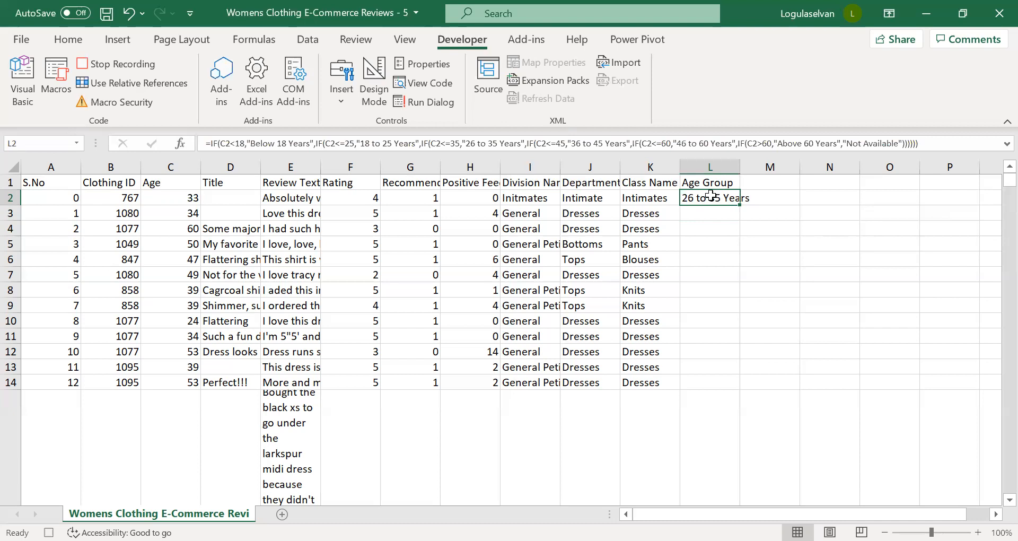
double_click(740, 205)
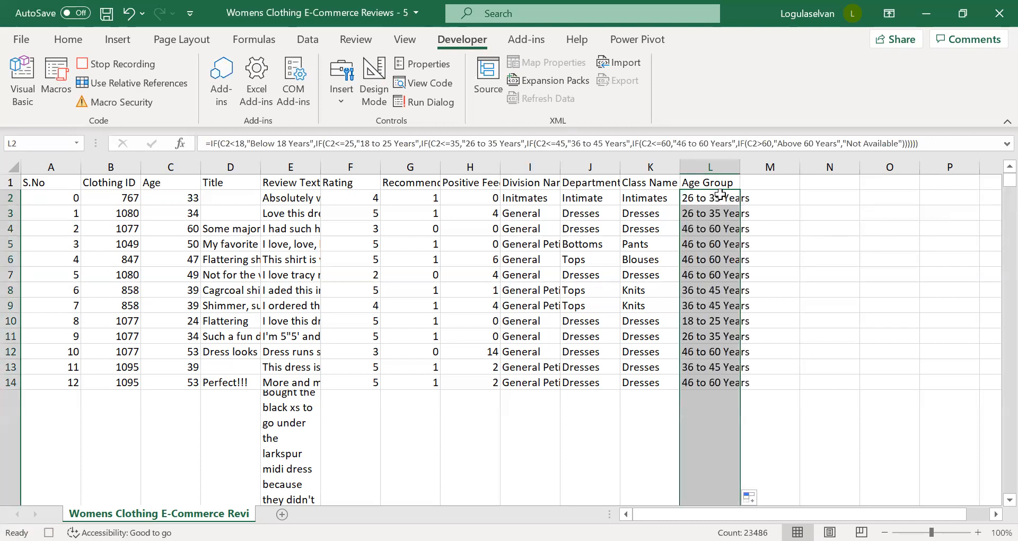
left_click(712, 207)
key("ctrl+Down")
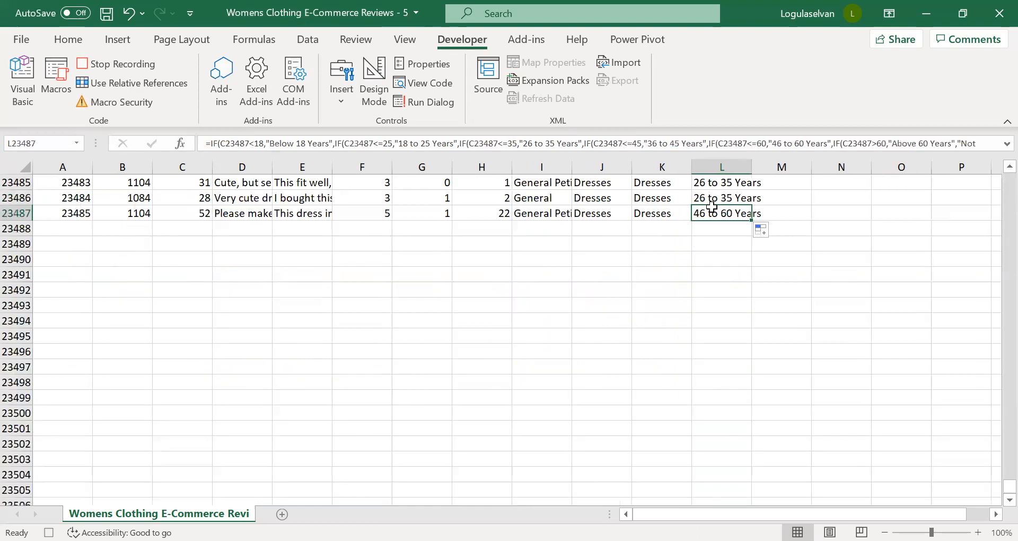
key("ctrl+Up")
key("Down")
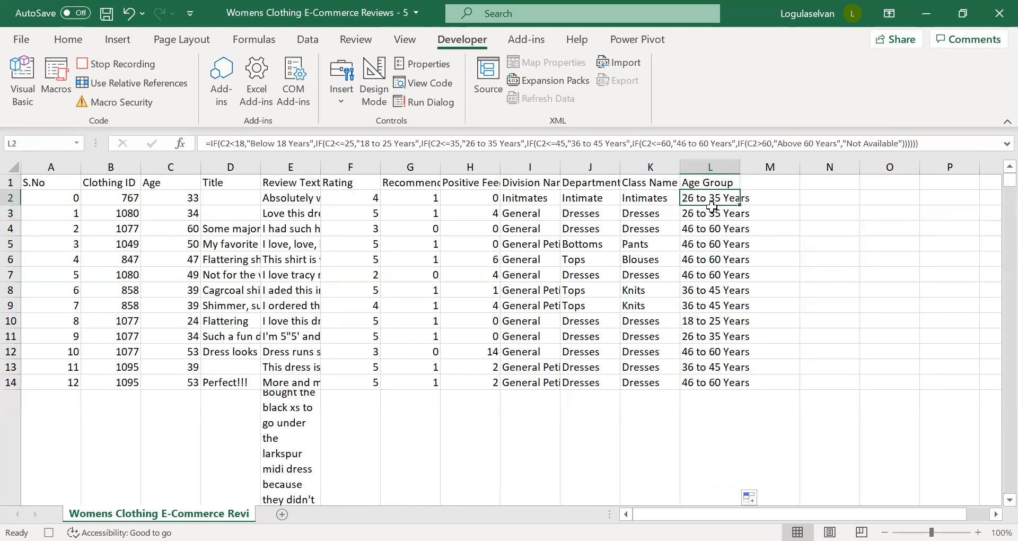
key("Up")
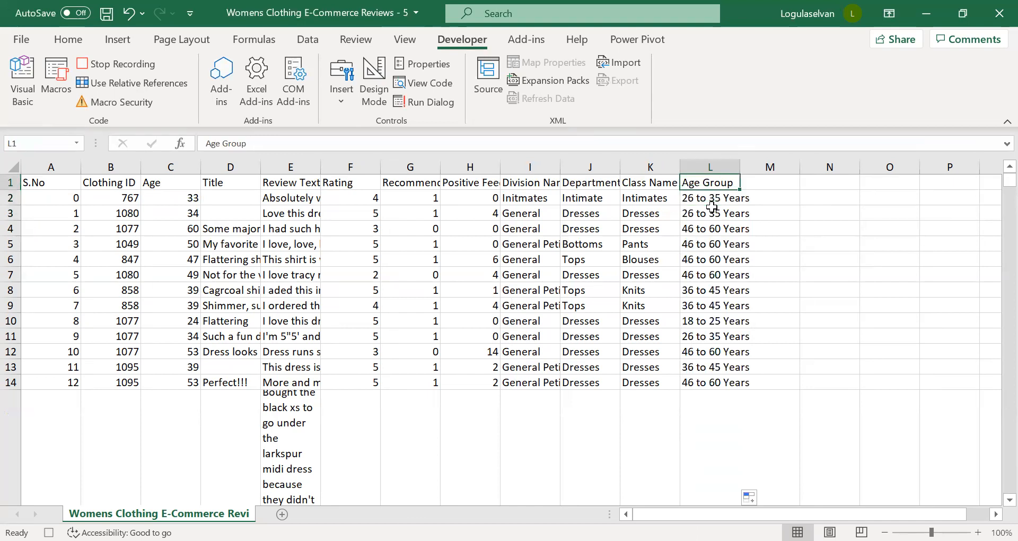
- Create a PivotTable from the review data range A1:L23487 on a new worksheet, with Age Group as rows and Rating as values
left_click(119, 42)
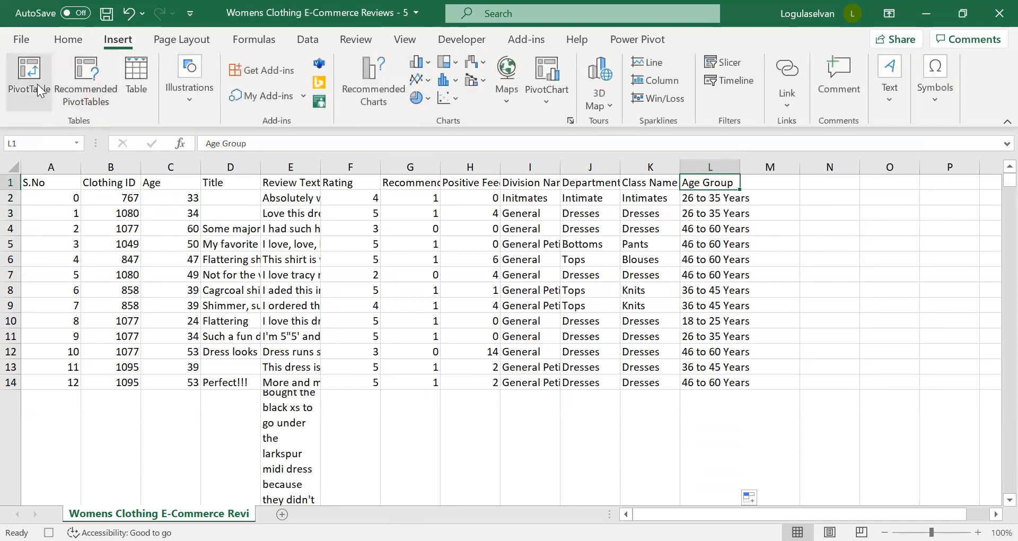
left_click(39, 91)
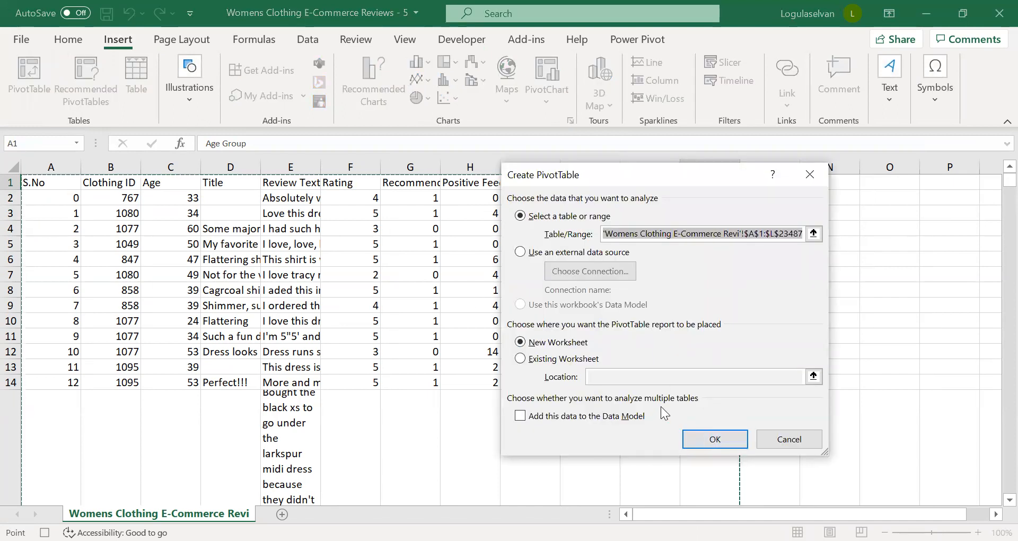
left_click(711, 432)
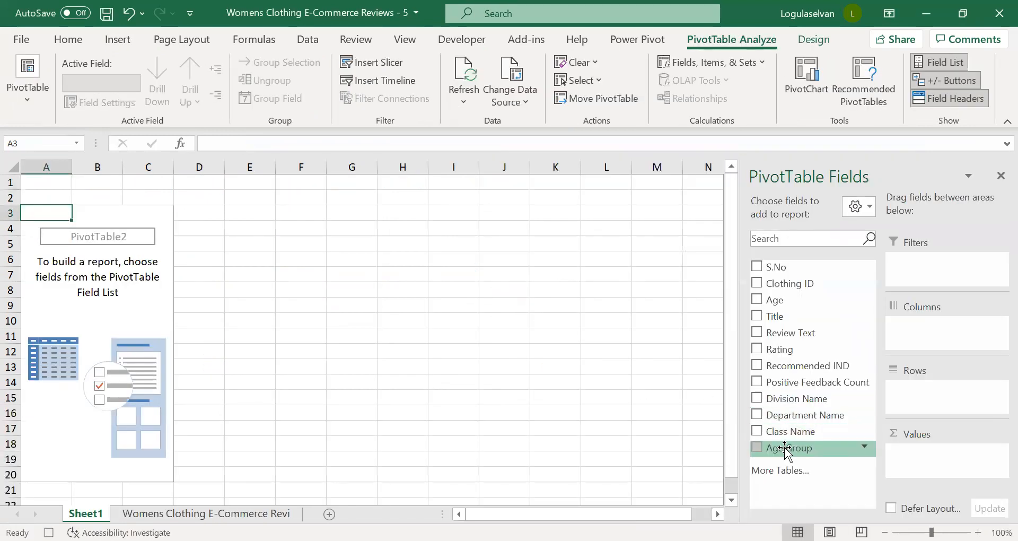
left_click_drag(785, 449, 919, 395)
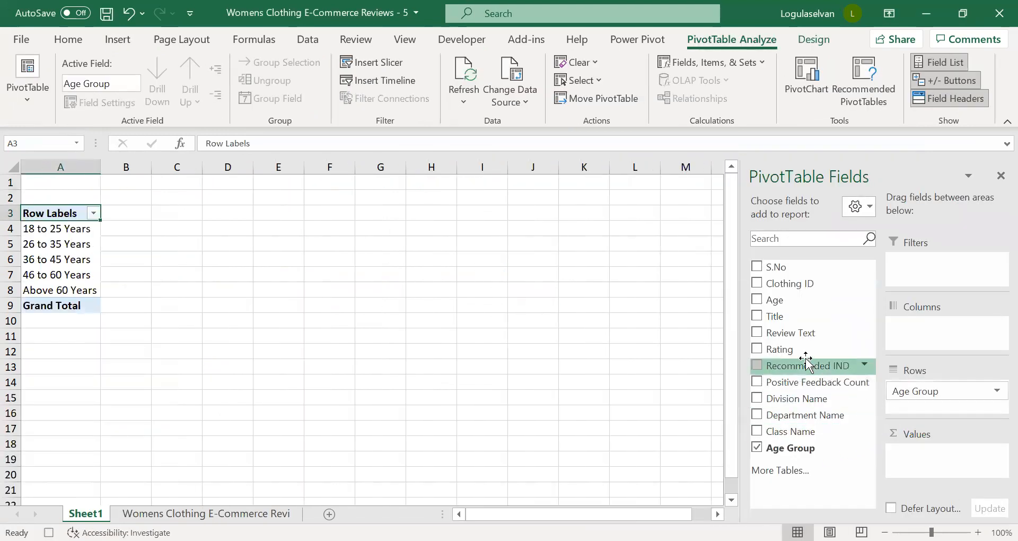
left_click_drag(783, 349, 917, 466)
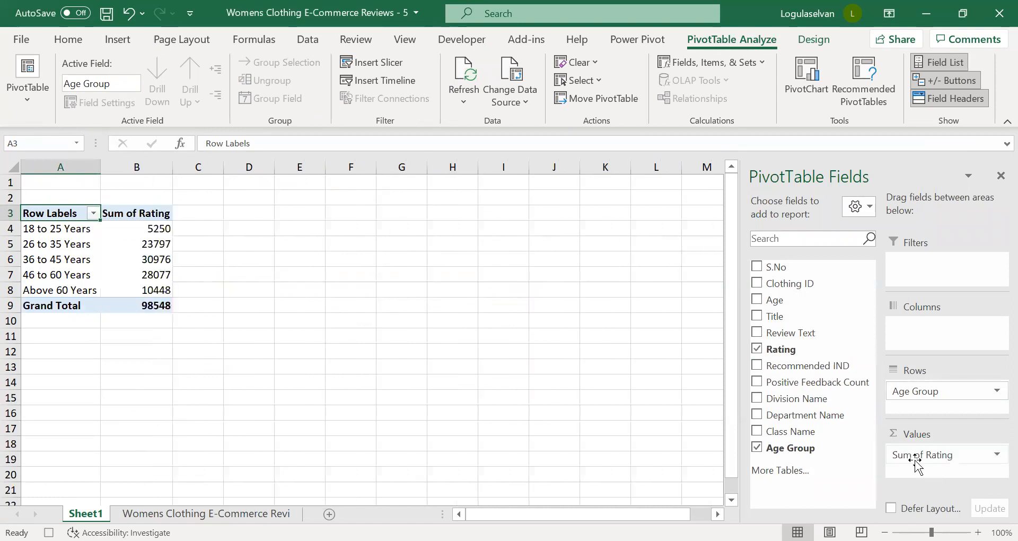
- Change the PivotTable's Rating value field to summarize by Average
left_click(996, 459)
left_click(957, 433)
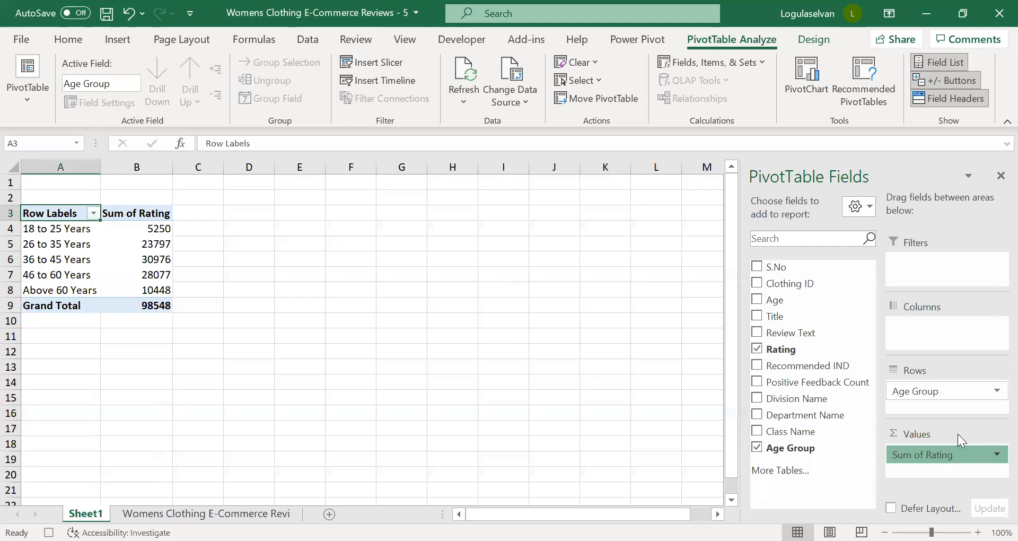
left_click(550, 339)
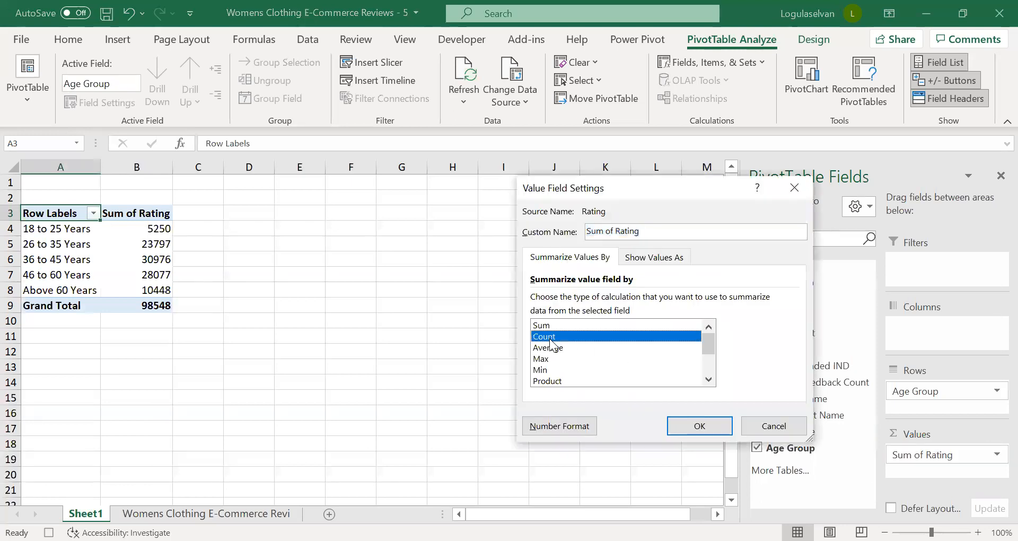
left_click(550, 347)
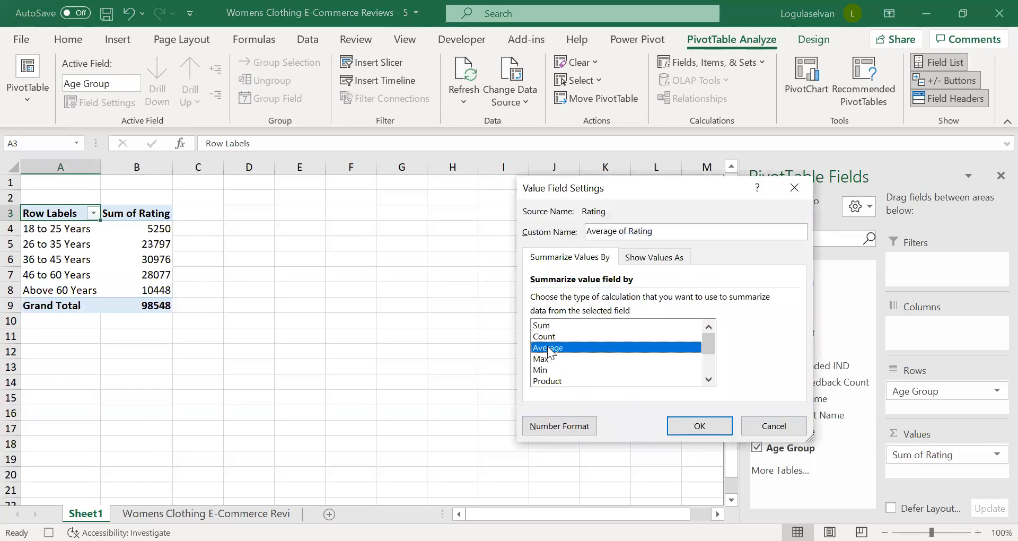
left_click(694, 426)
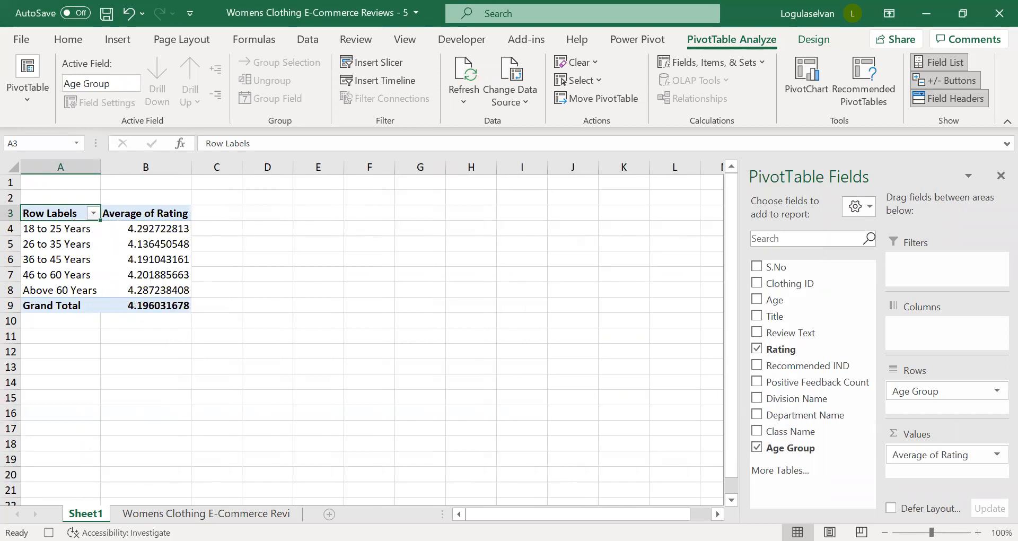
- Add a new blank worksheet and return to the PivotTable on Sheet1
left_click(329, 513)
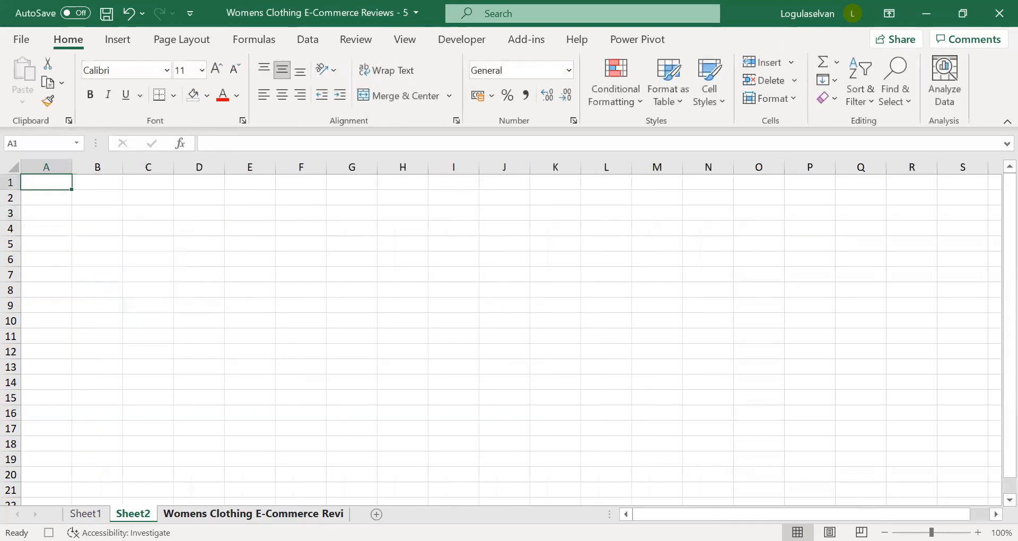
left_click(85, 514)
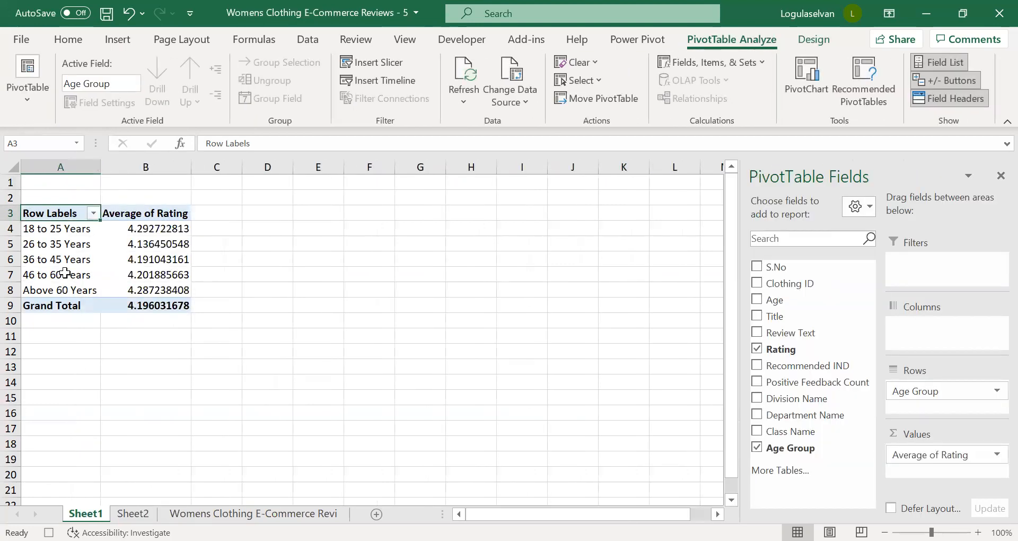
key("shift+Down")
key("shift+Down")
key("shift+Down")
key("shift+Down")
key("shift+Down")
key("shift+Right")
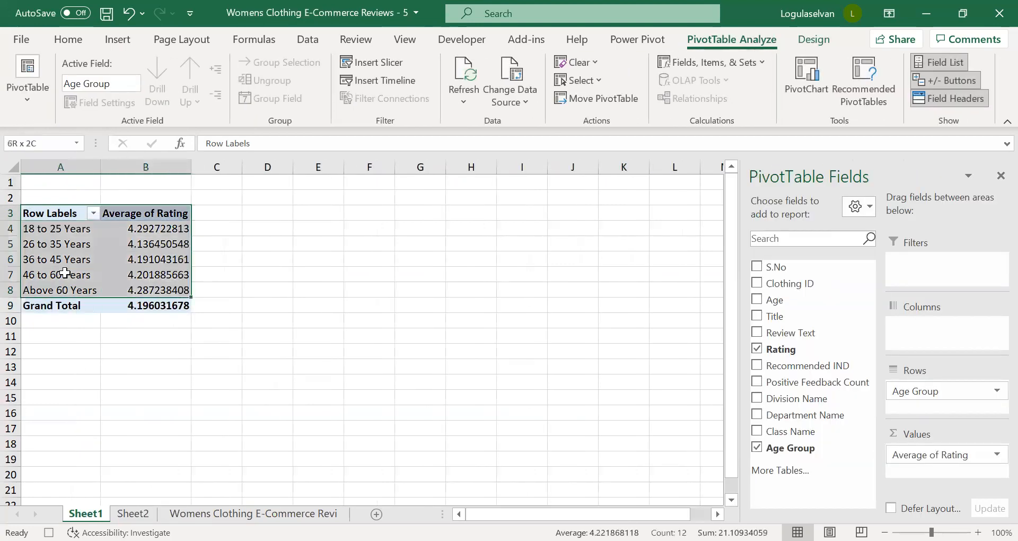
key("Up")
key("Down")
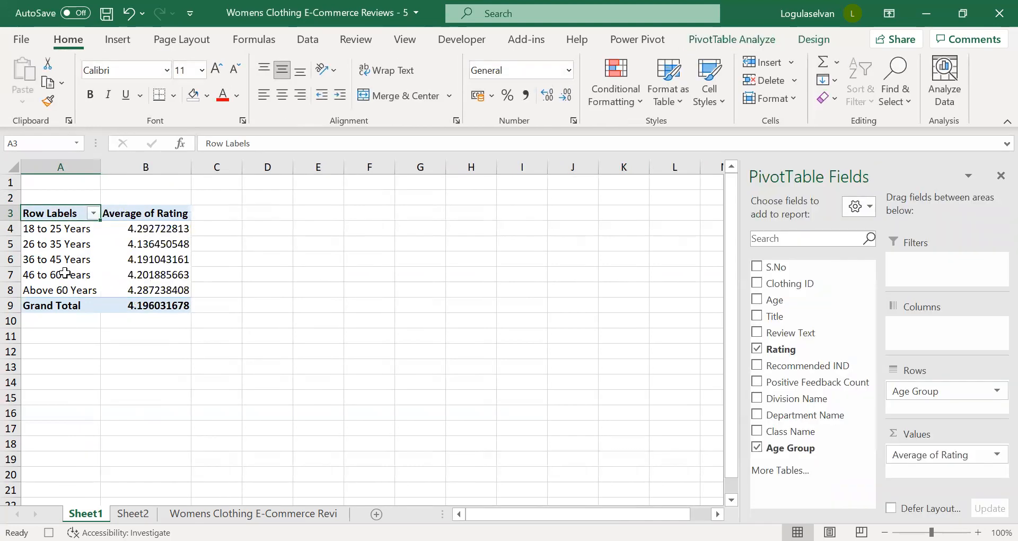
- Copy the PivotTable range A3:B8, leaving out the Grand Total row, and paste it at cell A3 of Sheet2
key("ctrl+shift+Down")
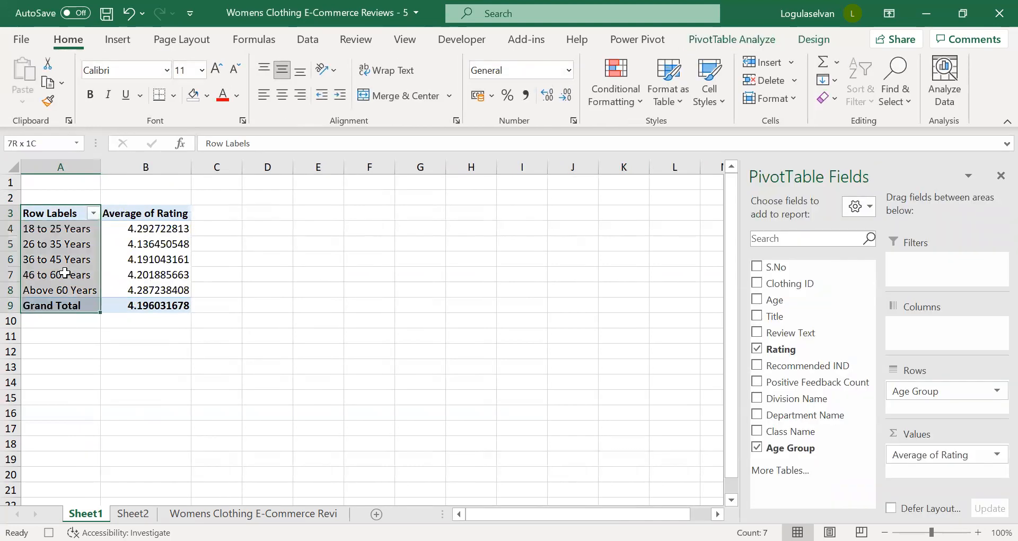
key("shift+Right")
key("shift+Up")
key("ctrl+c")
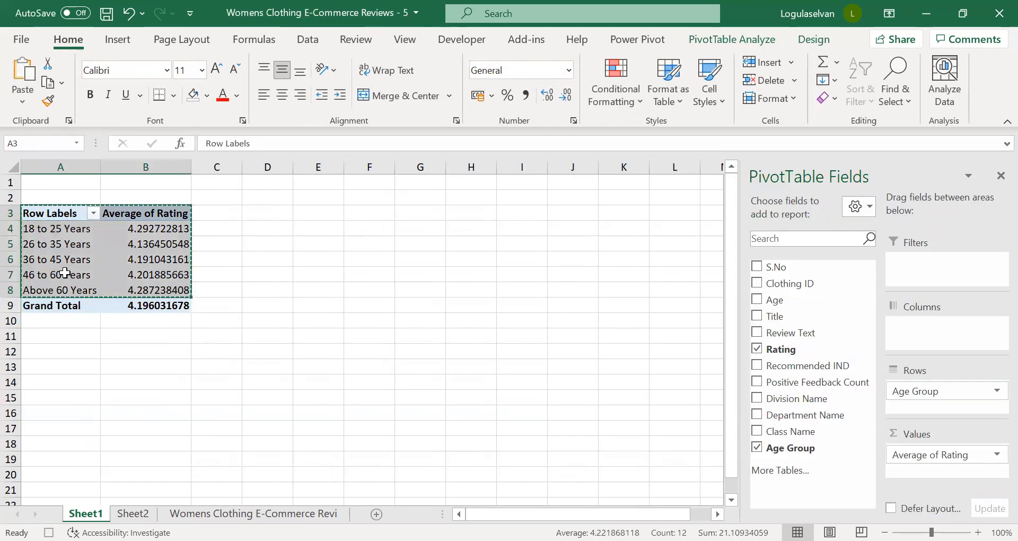
left_click(132, 513)
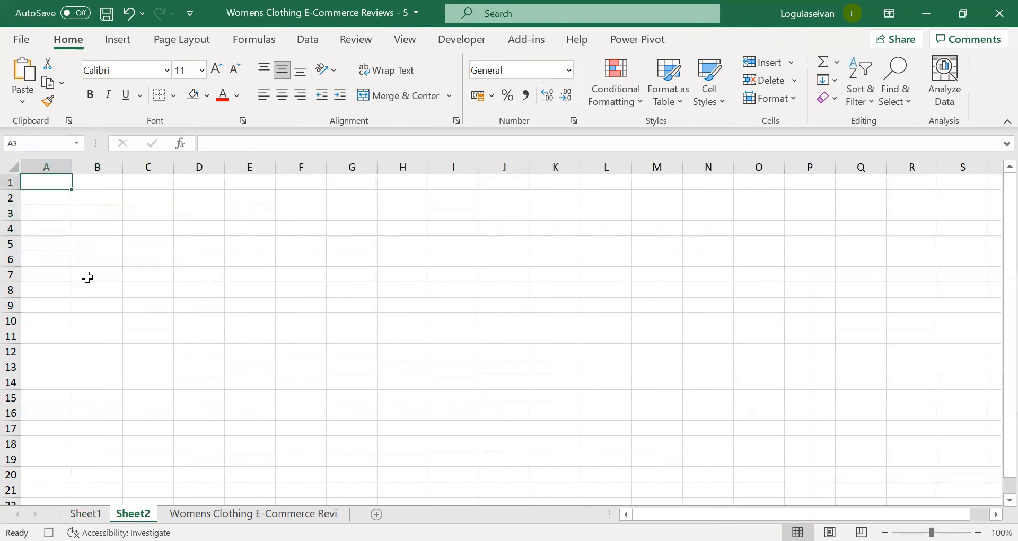
left_click(53, 215)
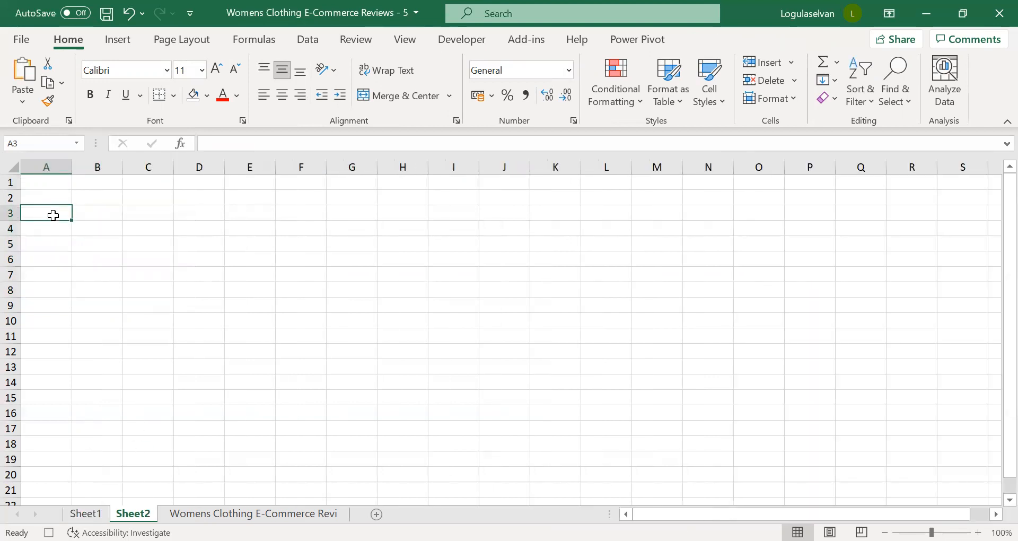
key("ctrl+v")
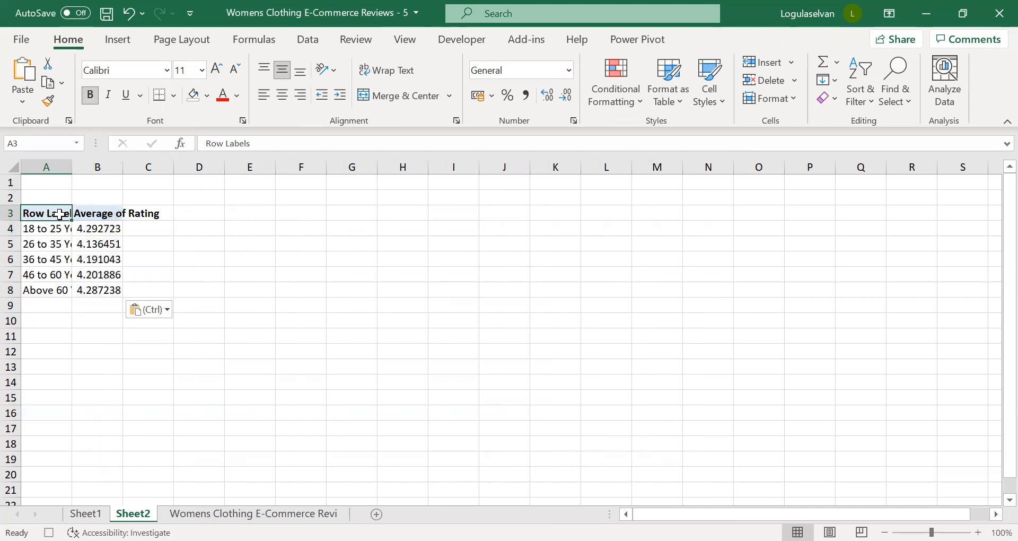
- Rename the header in A3 to "Age Group" and fit the widths of columns A and B to their contents
type("Age Group")
key("Return")
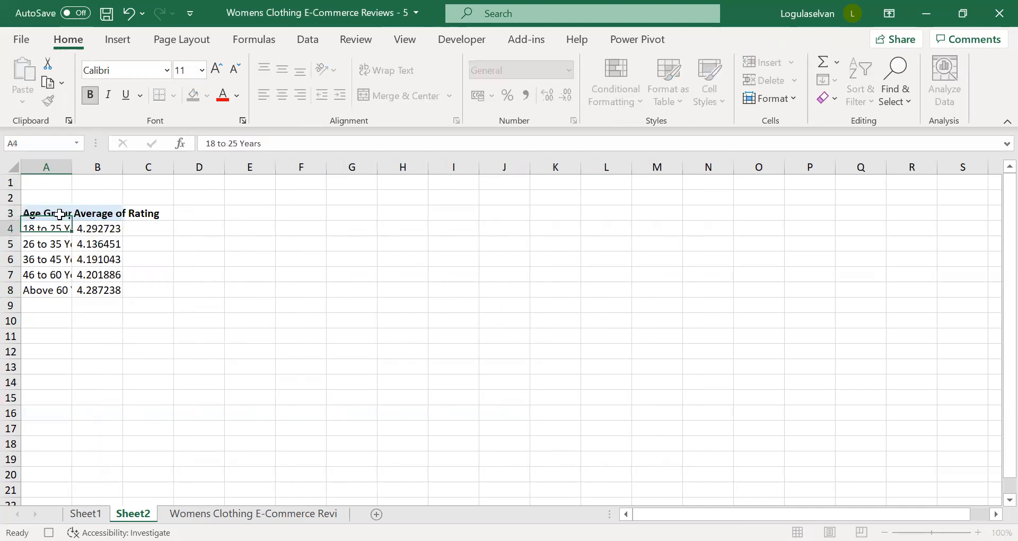
left_click(59, 214)
left_click_drag(59, 214, 60, 214)
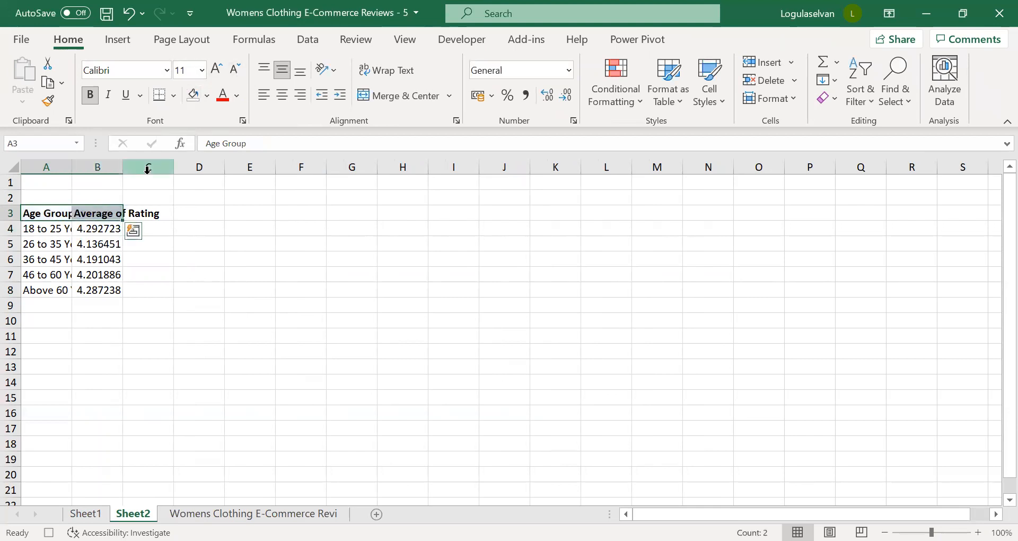
double_click(70, 165)
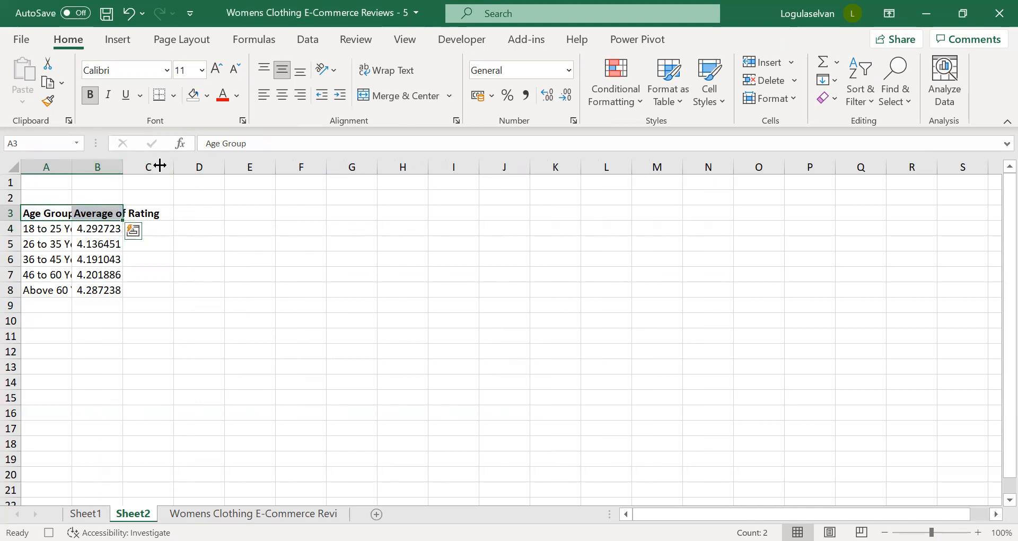
double_click(146, 167)
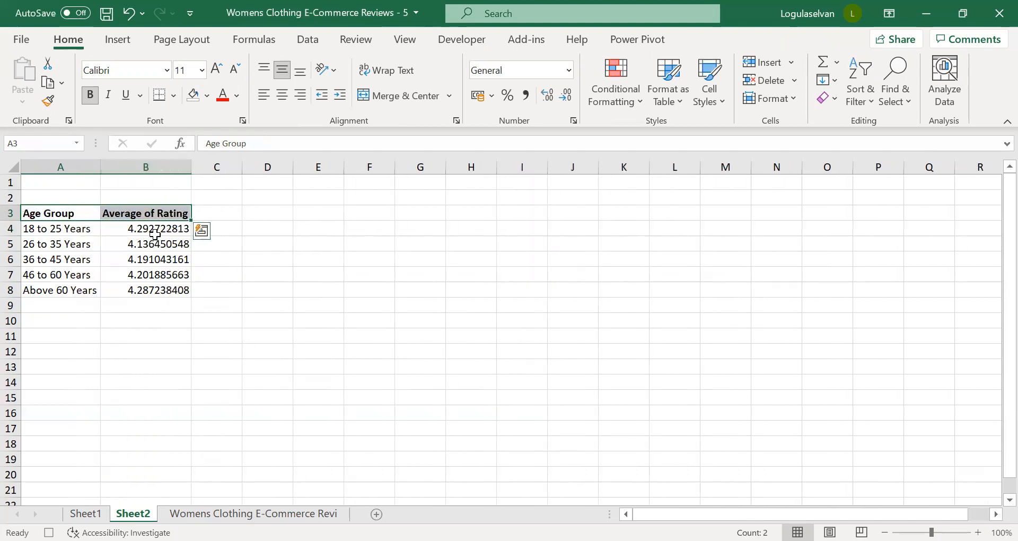
- Format the average ratings in B4:B8 with two decimal places and center them horizontally
left_click(152, 229)
key("ctrl+shift+Down")
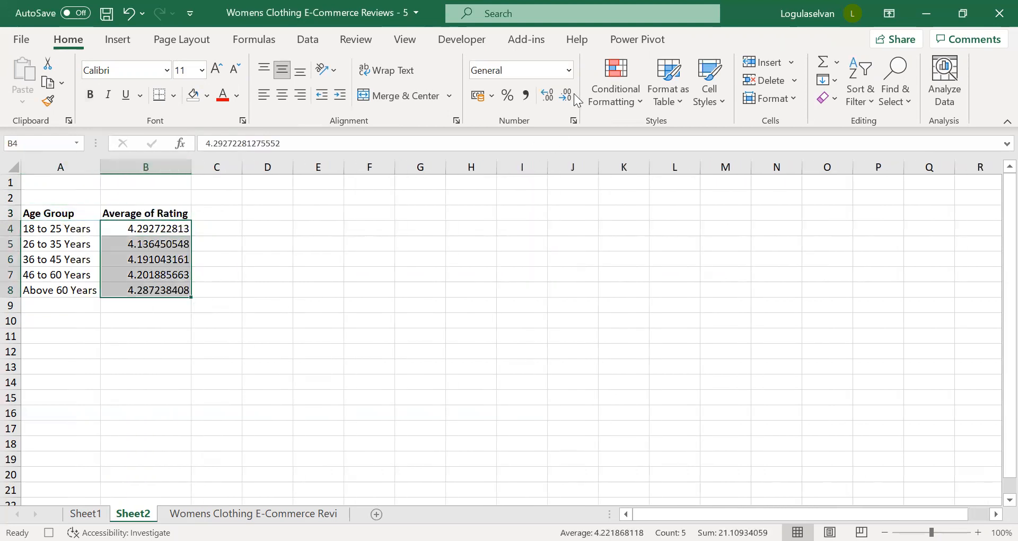
left_click(566, 96)
left_click(566, 95)
left_click(566, 96)
left_click(566, 96)
left_click(566, 95)
left_click(566, 96)
left_click(566, 95)
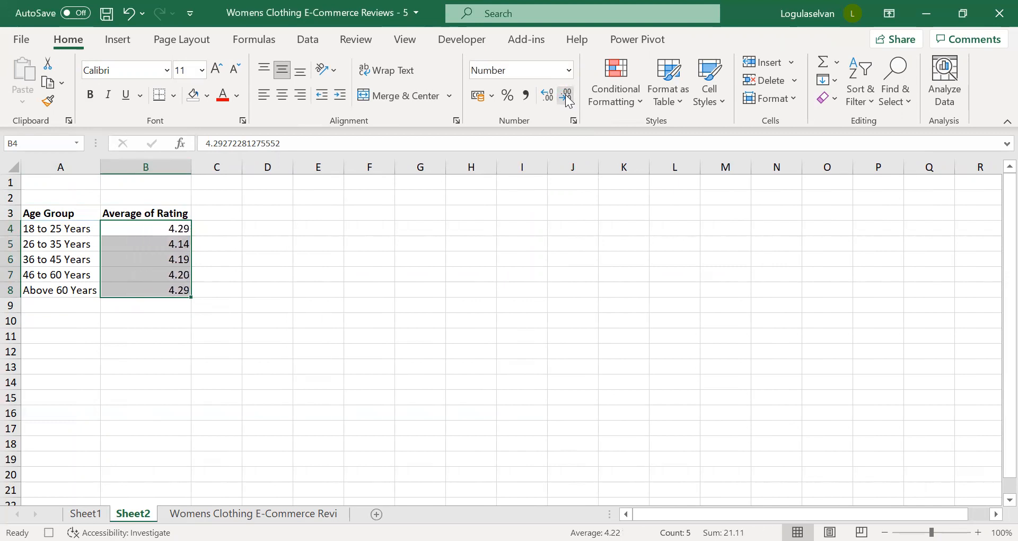
left_click(285, 96)
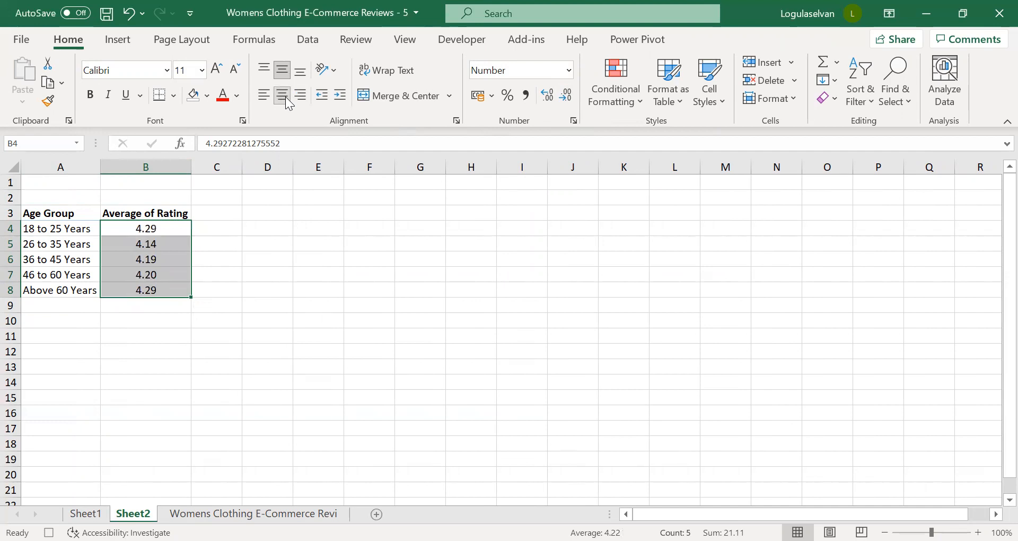
- Center the header cells A3:B3 horizontally
key("Up")
key("Left")
key("shift+Right")
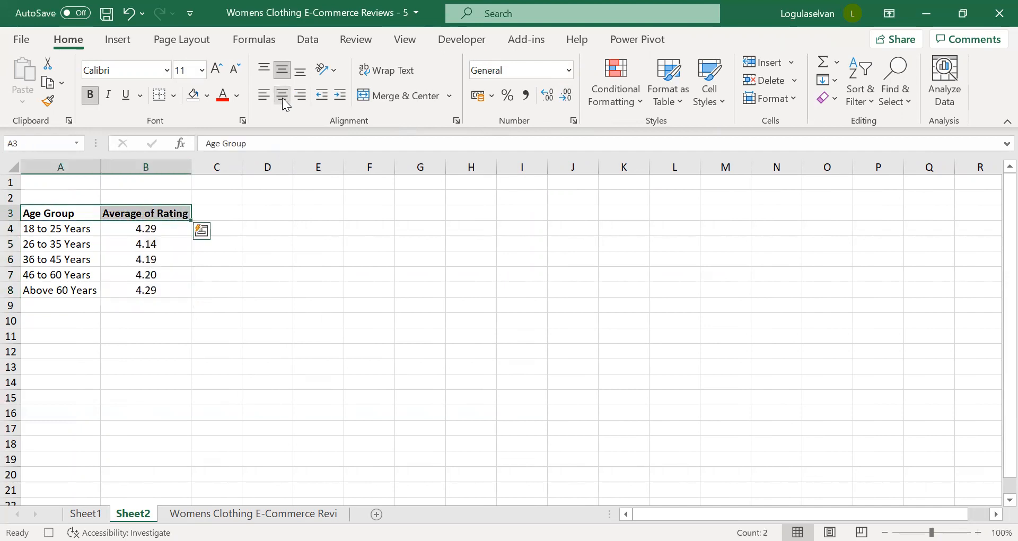
left_click(282, 97)
- Convert the range A3:B8 into an Excel table with headers
key("Up")
key("Down")
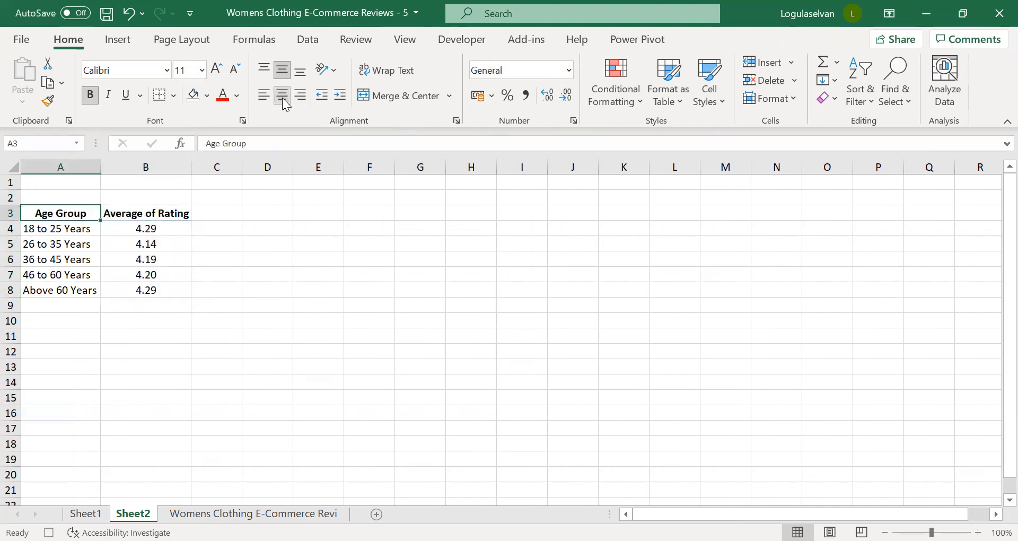
key("shift+Down")
key("shift+Down")
key("shift+Down")
key("shift+Down")
key("shift+Down")
key("shift+Right")
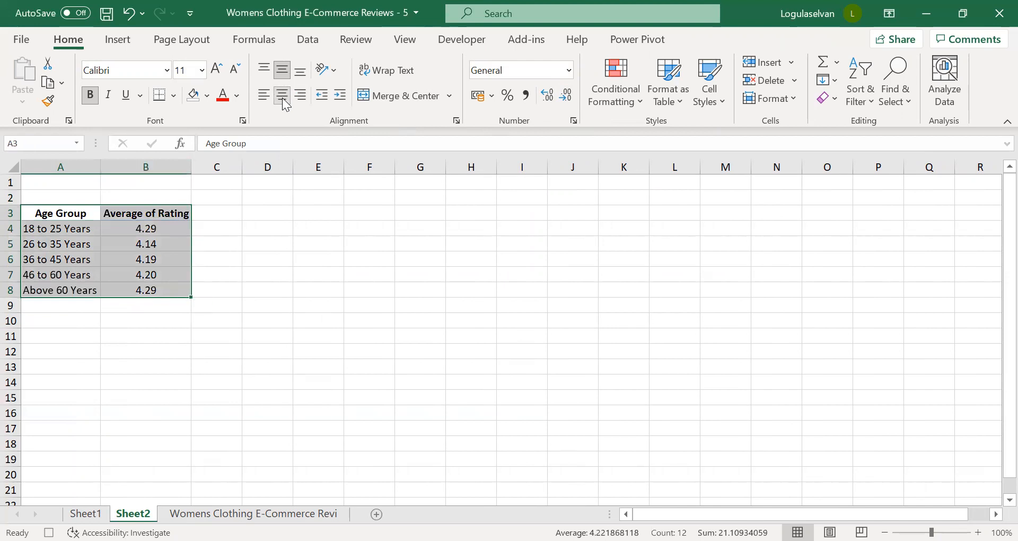
key("ctrl+t")
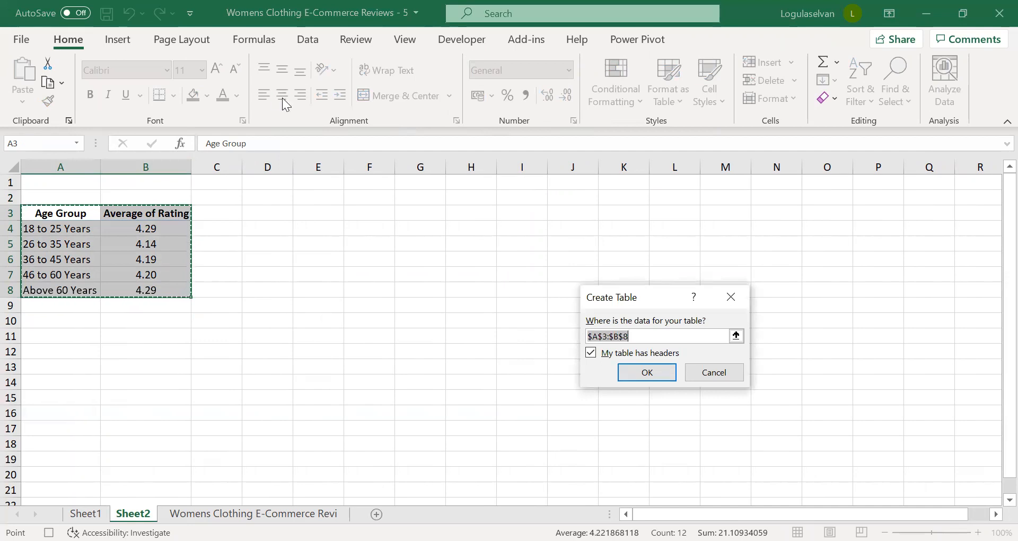
key("Return")
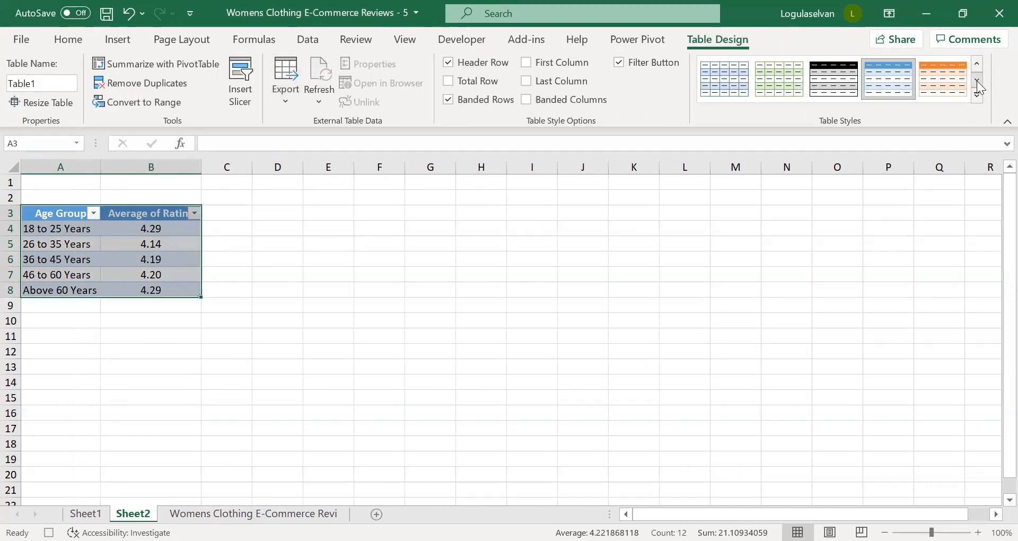
- Apply the orange Light table style with a solid header row to the age group table
left_click(977, 97)
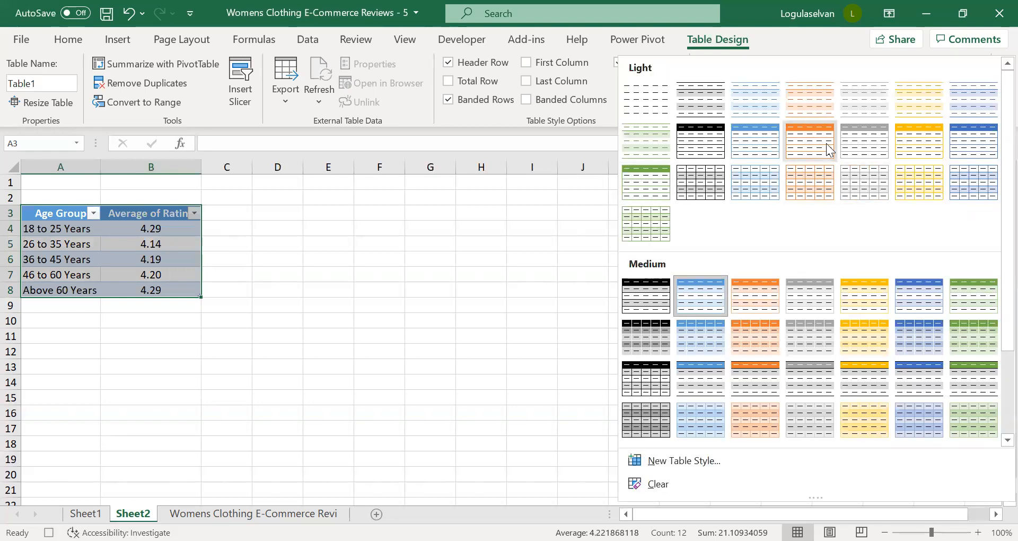
left_click(826, 146)
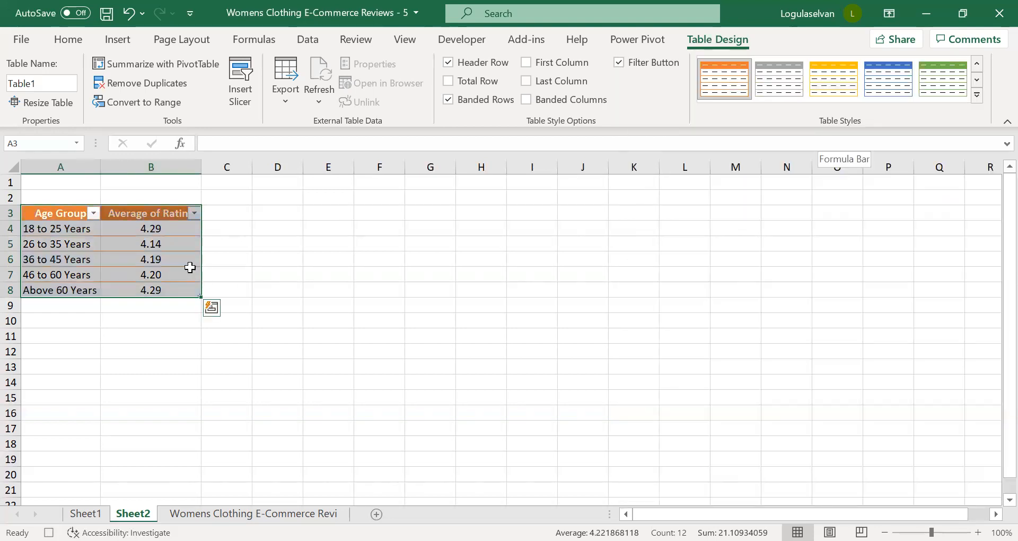
left_click(159, 261)
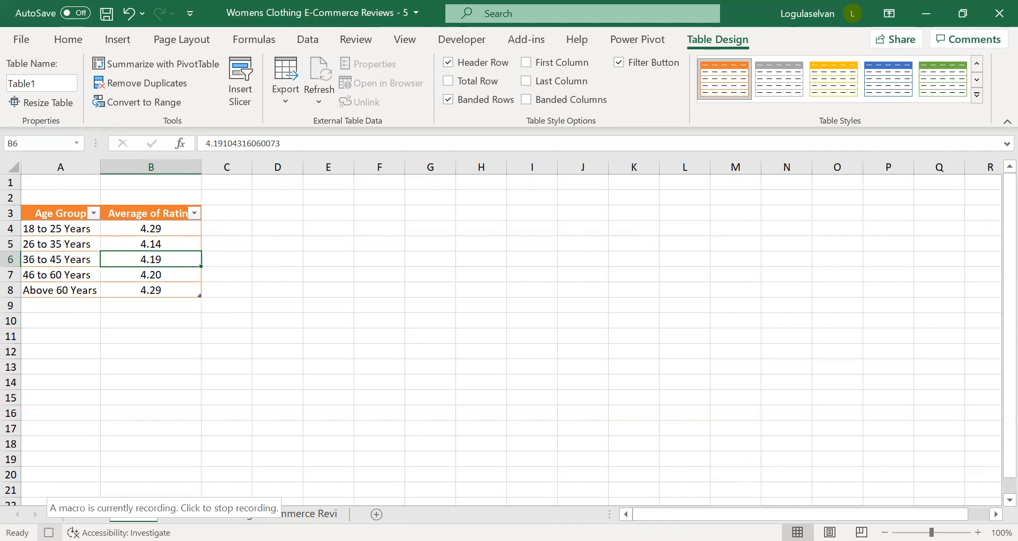
- Stop recording the macro
left_click(48, 532)
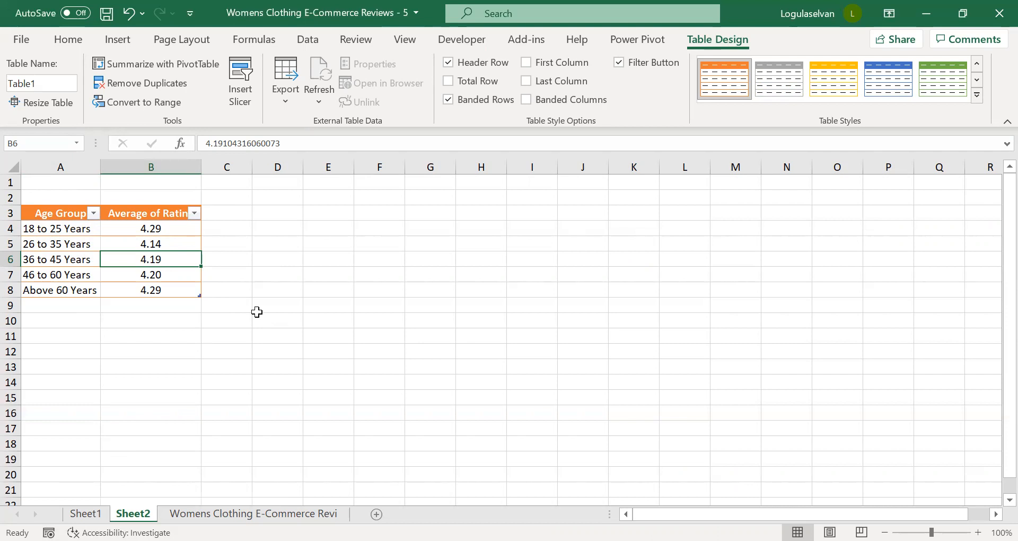
left_click(237, 277)
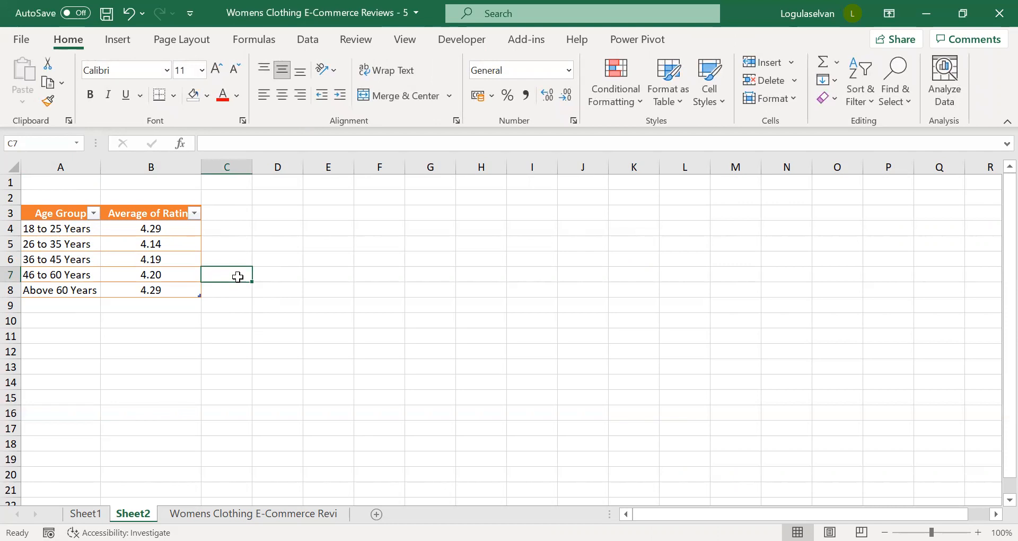
- Save the workbook Womens Clothing E-Commerce Reviews - 5 as an Excel Macro-Enabled Workbook (*.xlsm) in F: > Training > Macros
key("ctrl+s")
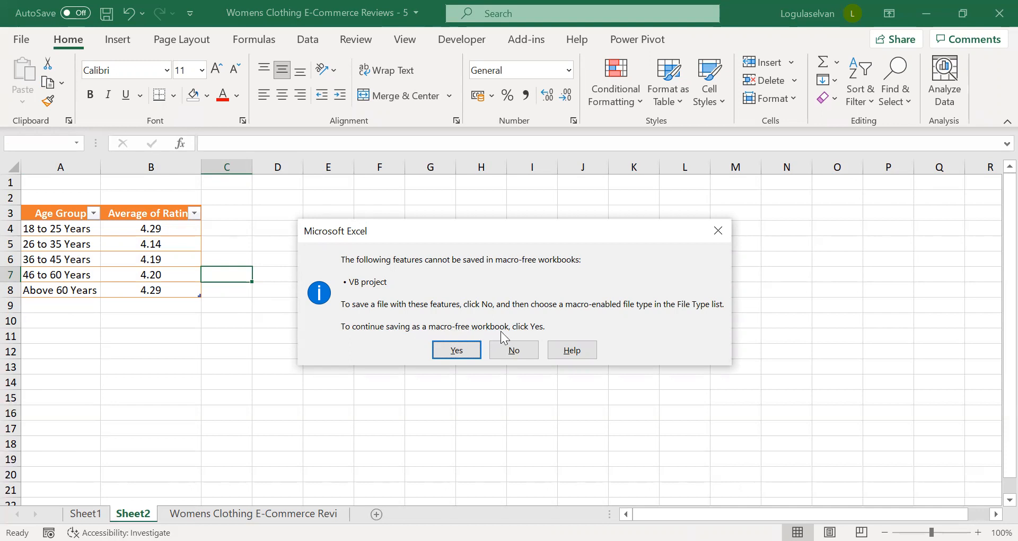
left_click(516, 350)
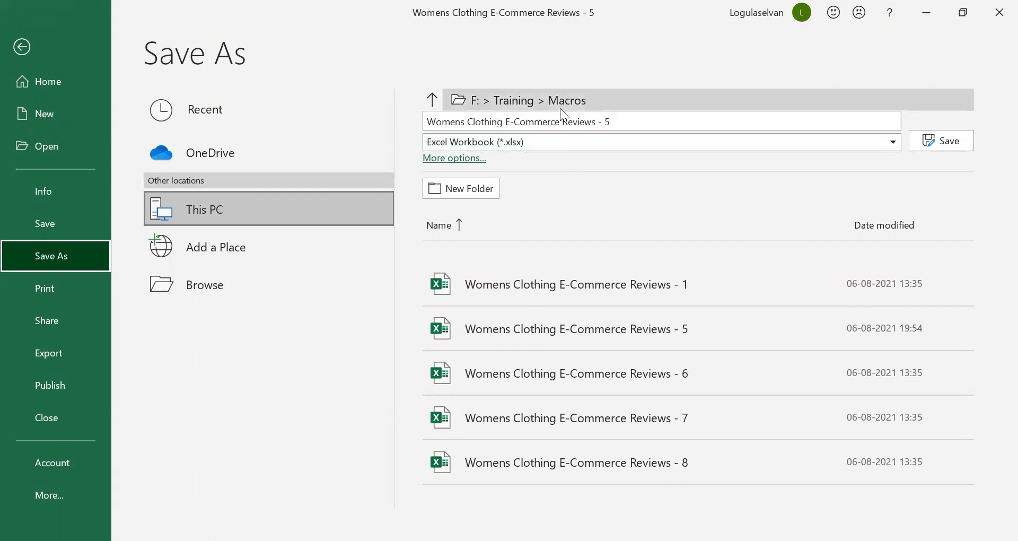
left_click(543, 145)
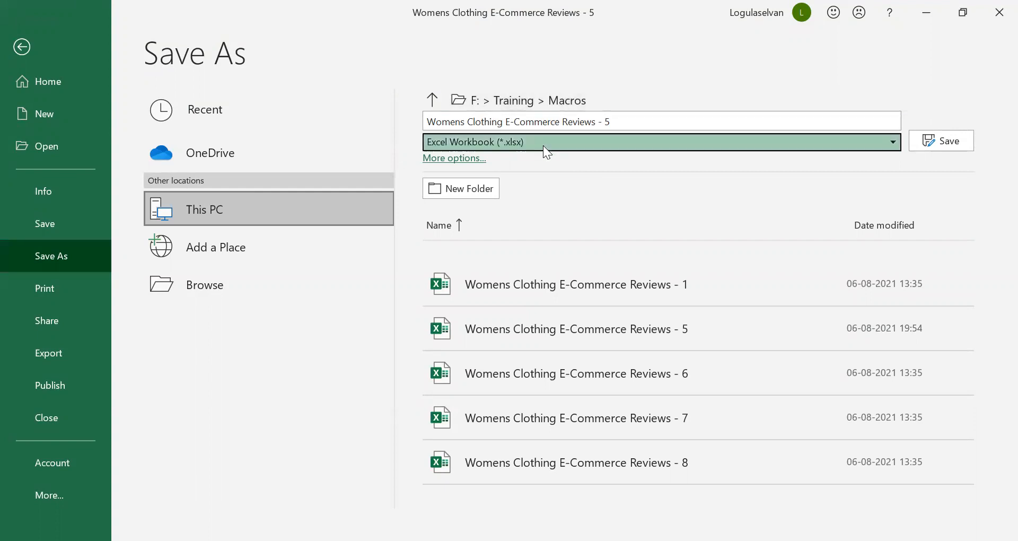
left_click(542, 145)
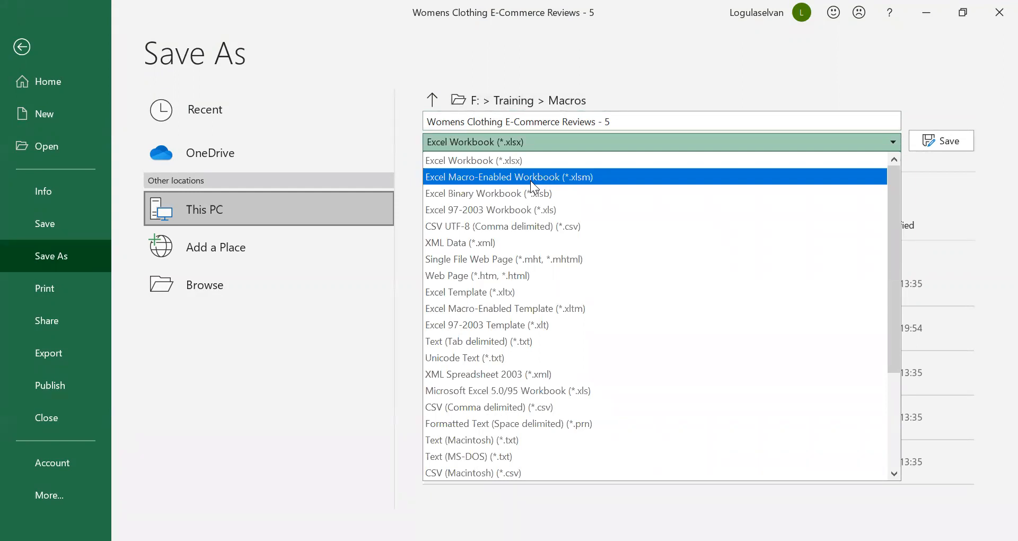
left_click(532, 182)
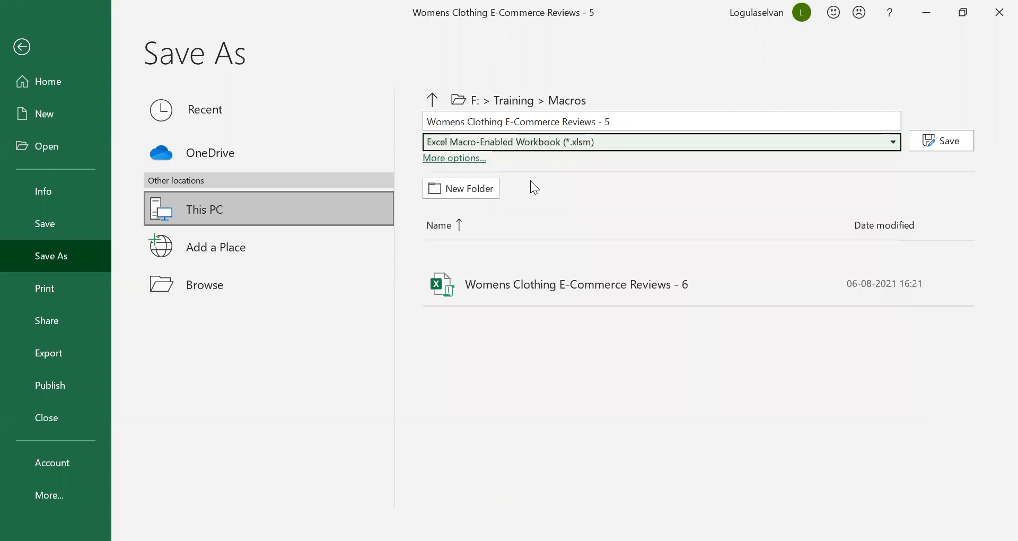
left_click(929, 139)
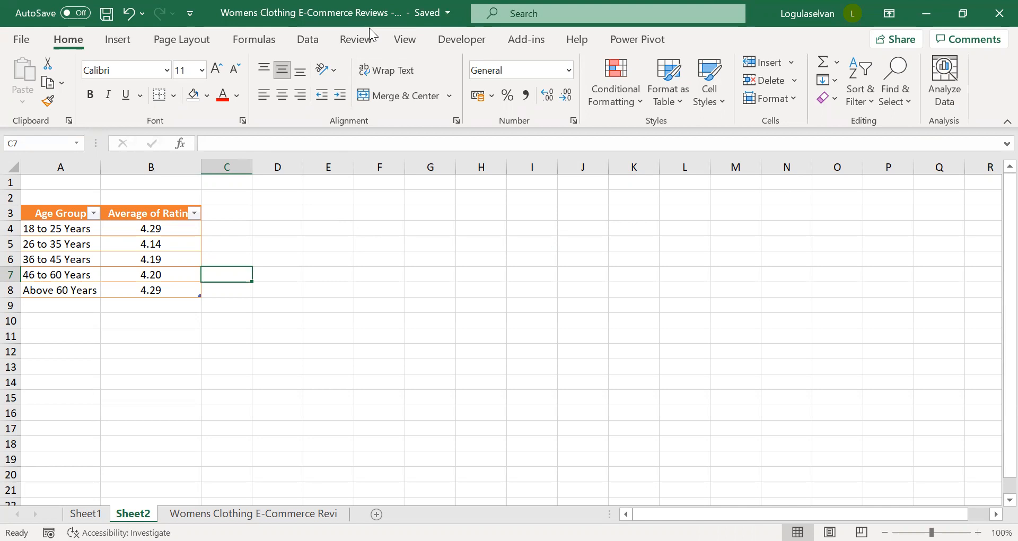
- Run the Customer_Rating macro from Womens Clothing E-Commerce Reviews - 5.xlsm in the Womens Clothing E-Commerce Reviews - 8 workbook, starting from cell L1
key("alt+Tab")
key("alt+Tab")
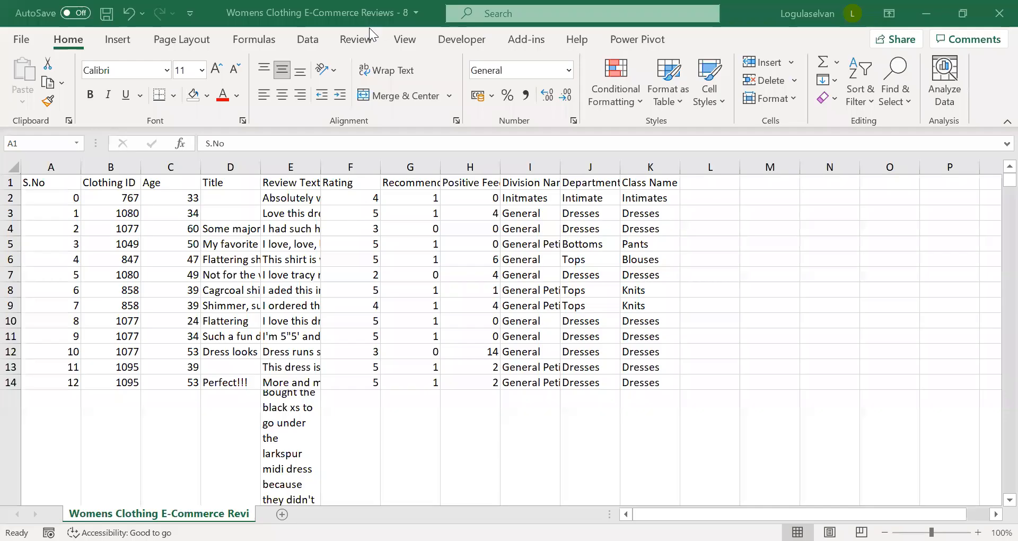
left_click(698, 181)
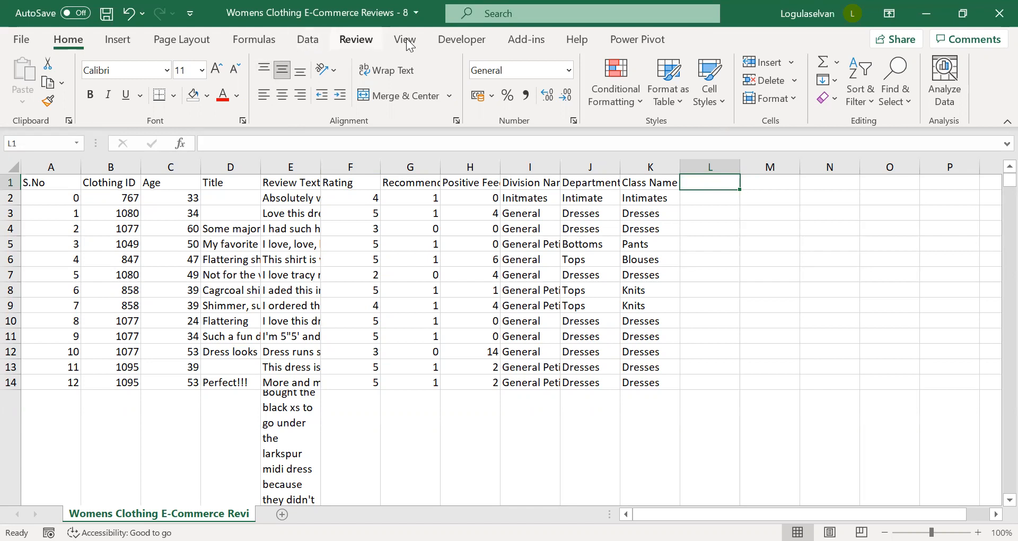
left_click(464, 40)
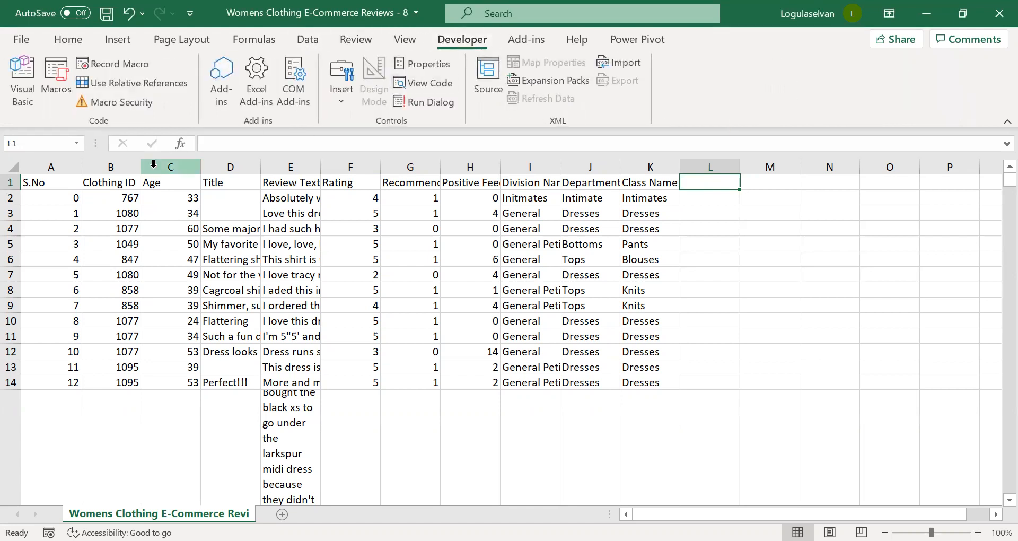
left_click(54, 89)
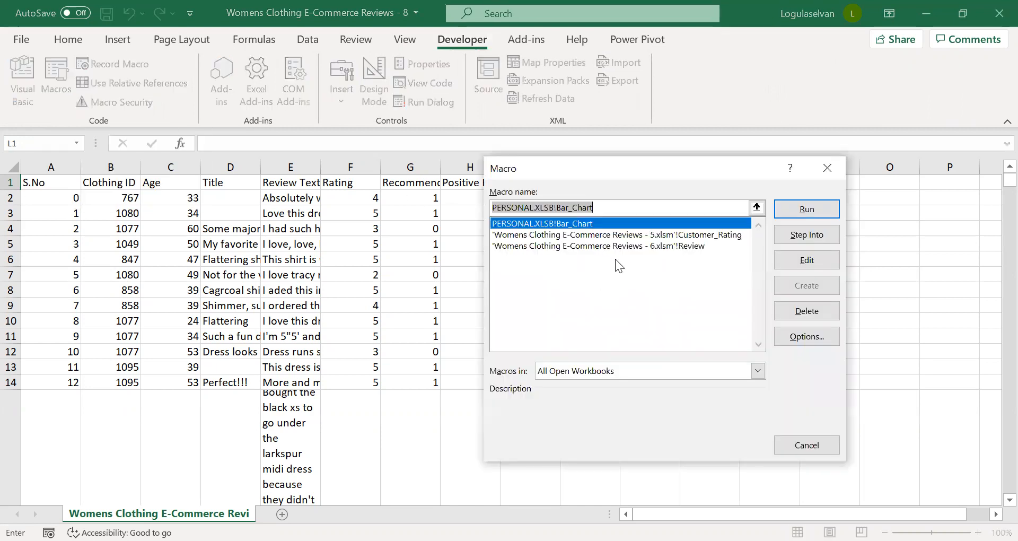
left_click(691, 237)
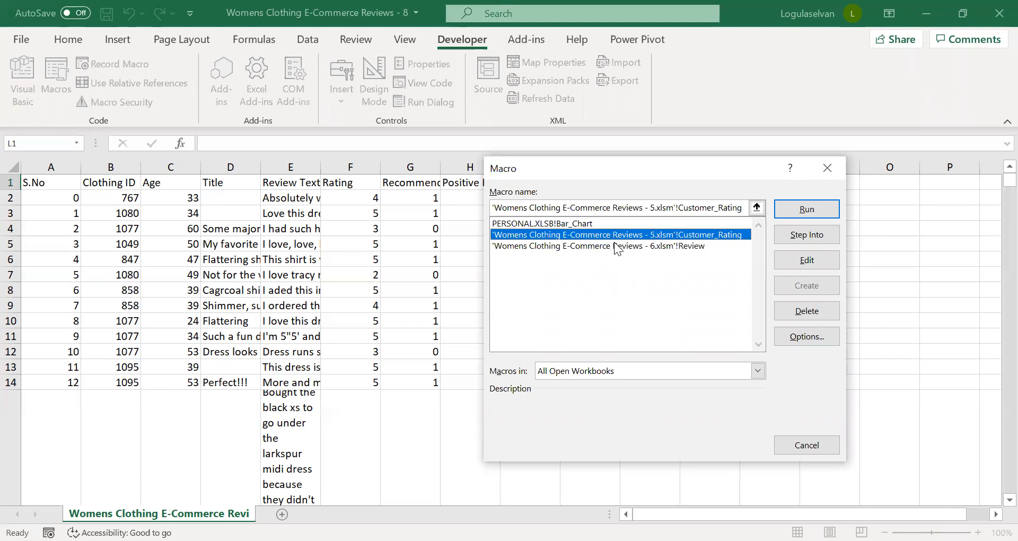
left_click(758, 371)
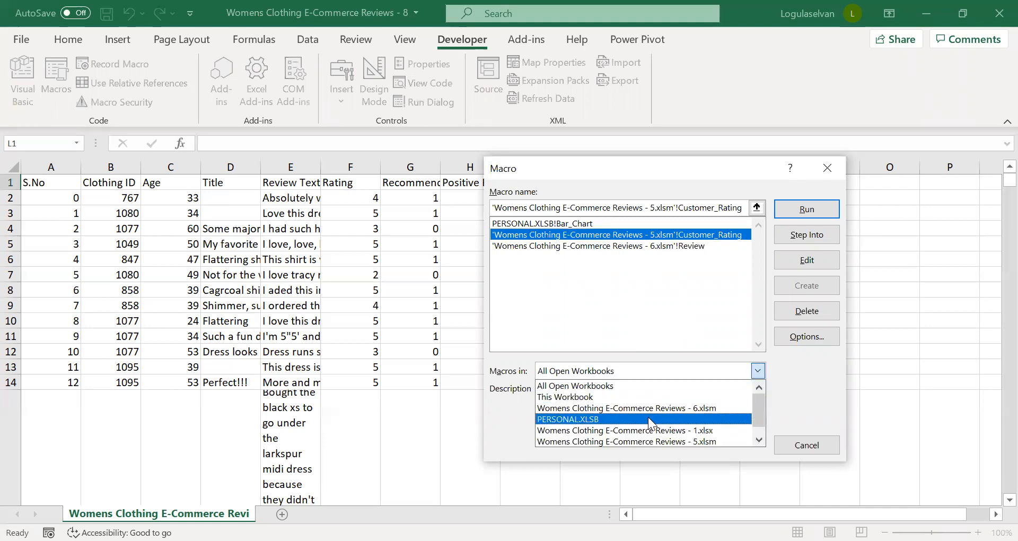
left_click(648, 355)
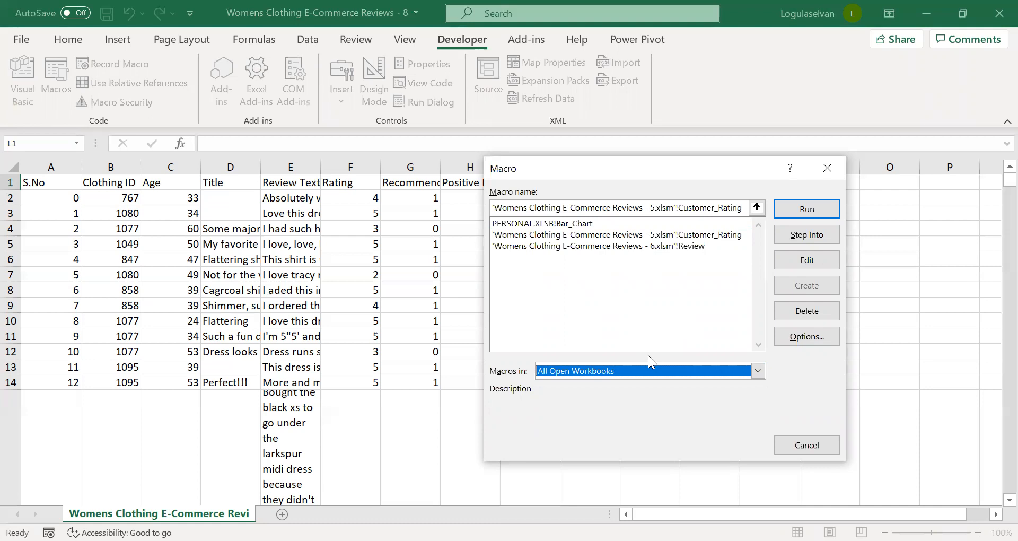
left_click(634, 235)
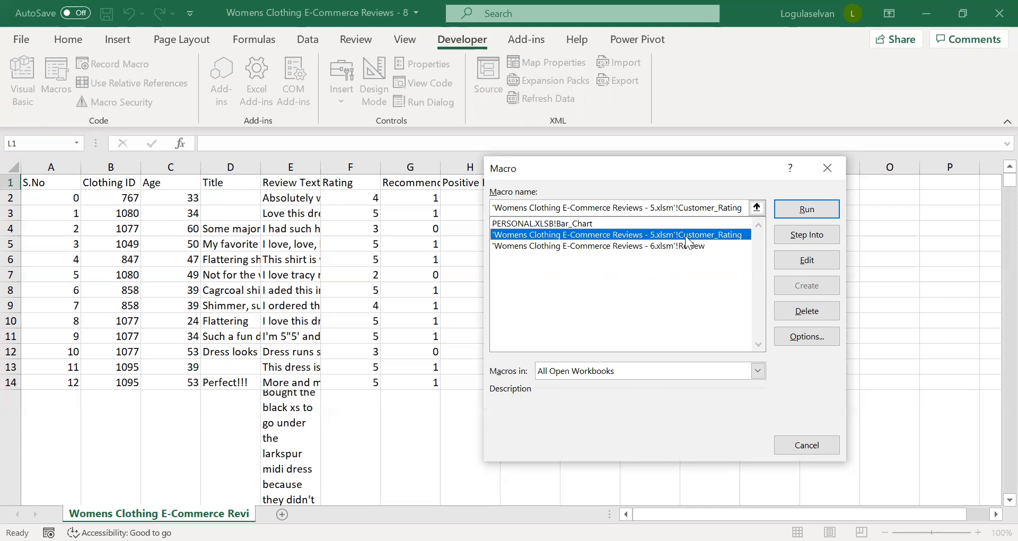
left_click(804, 211)
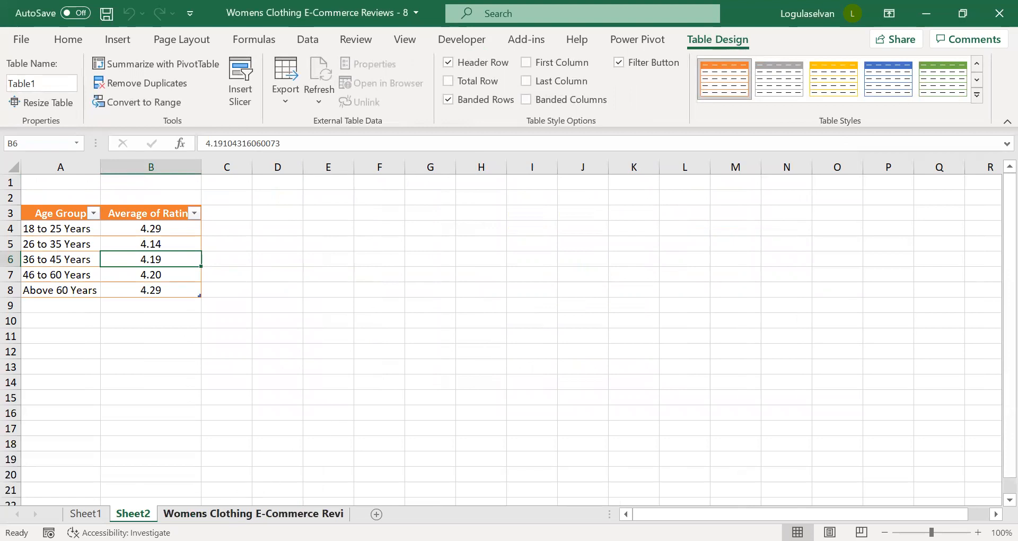
- Examine the macro's output on Sheet1 and Sheet2 and the Age Group column in the reviews data sheet
left_click(224, 506)
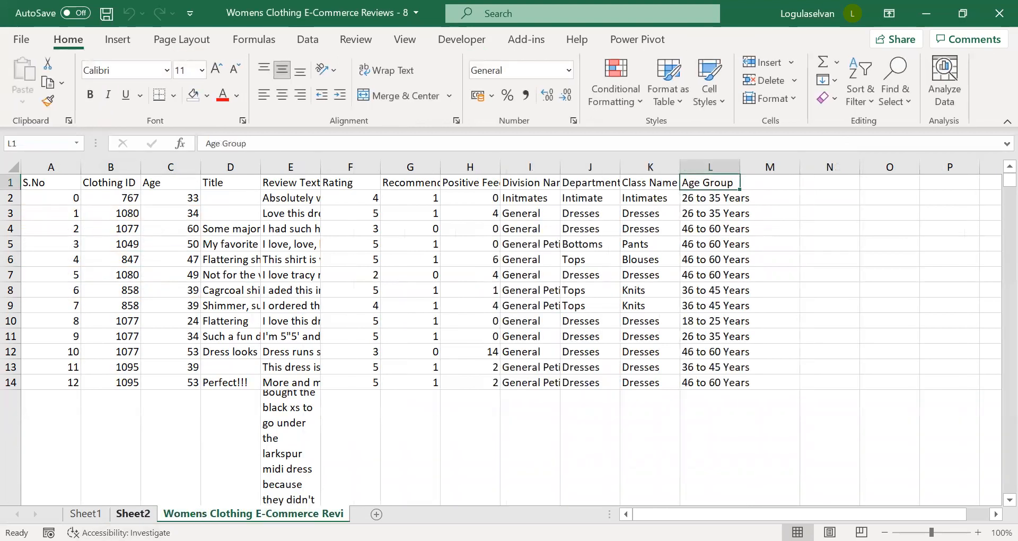
left_click(133, 513)
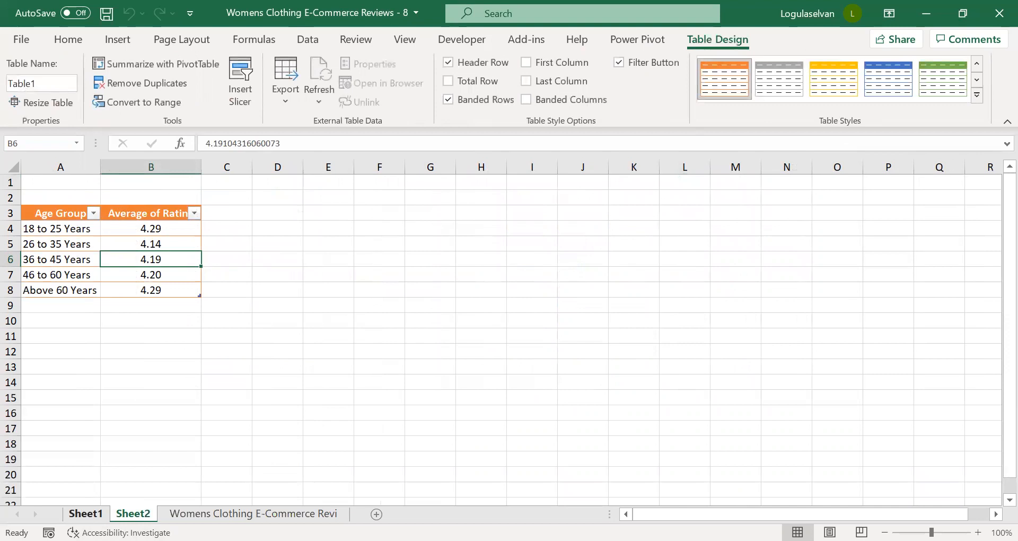
left_click(86, 513)
left_click(132, 513)
left_click(230, 513)
left_click(53, 182)
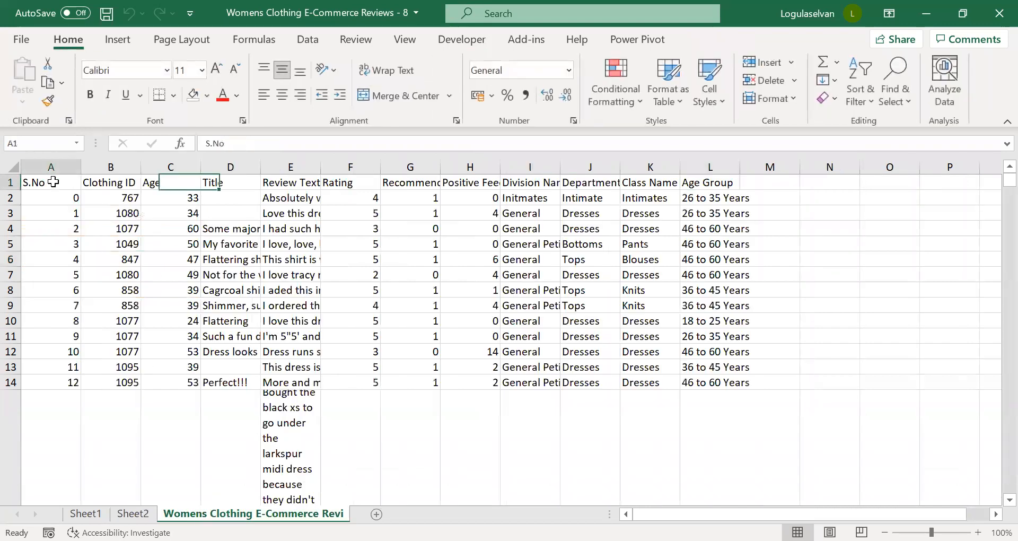
left_click(647, 183)
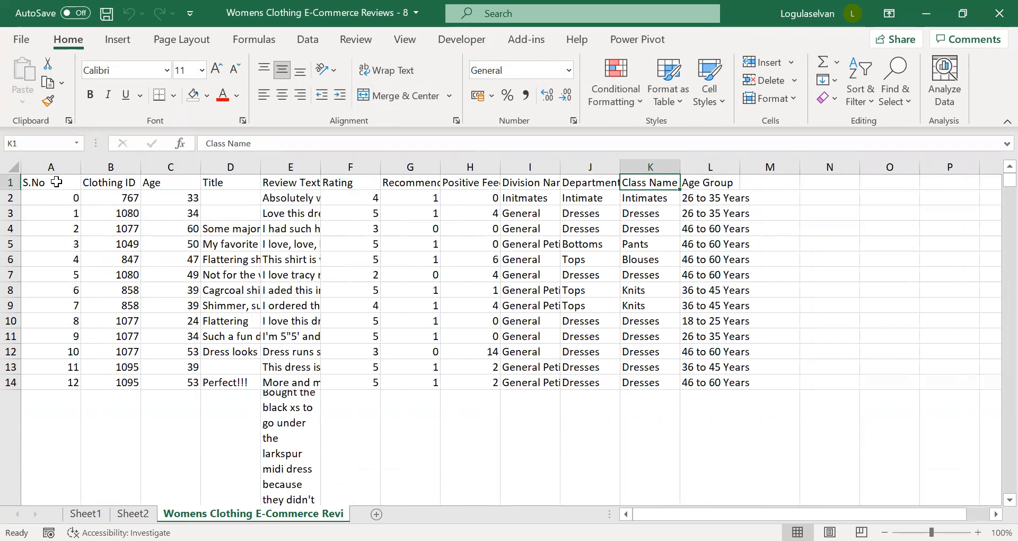
left_click(57, 182)
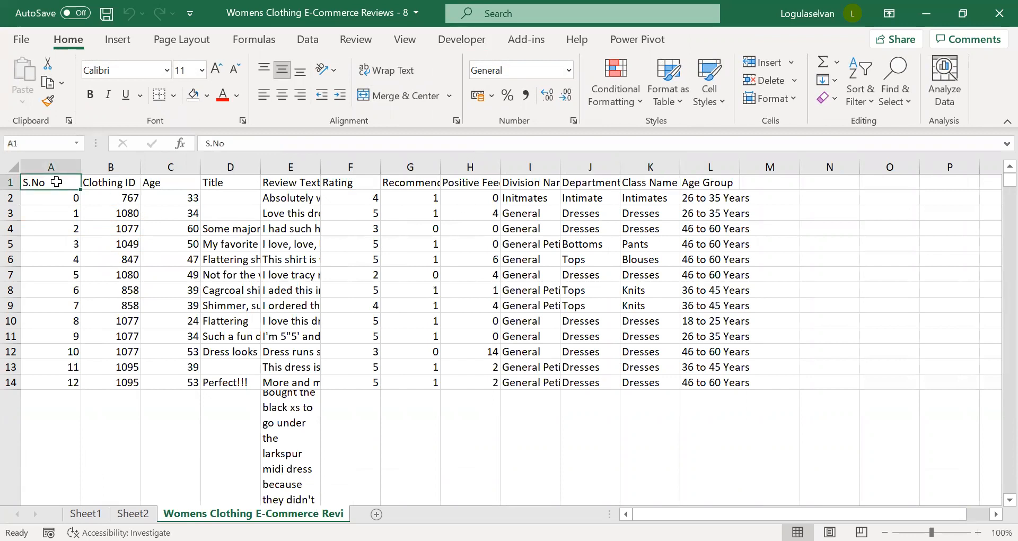